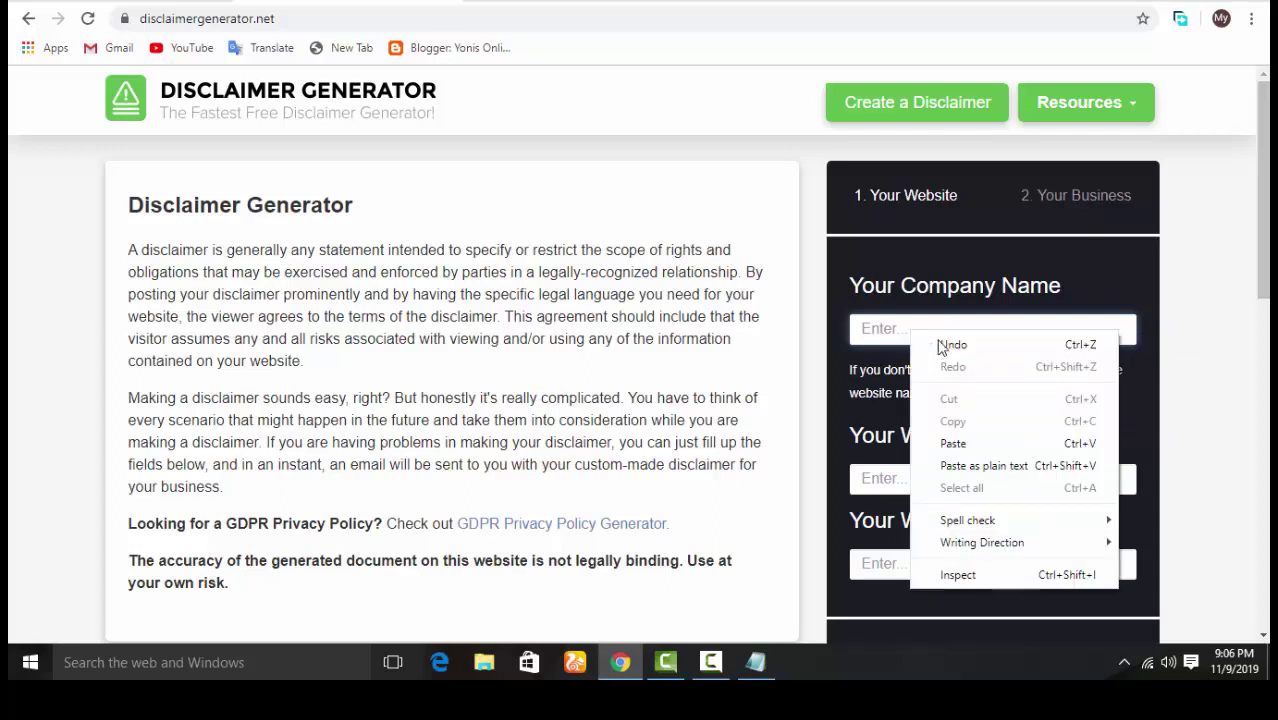
# Paste the blog's name as both the company name and the website name in the disclaimer form
pyautogui.click(955, 443)
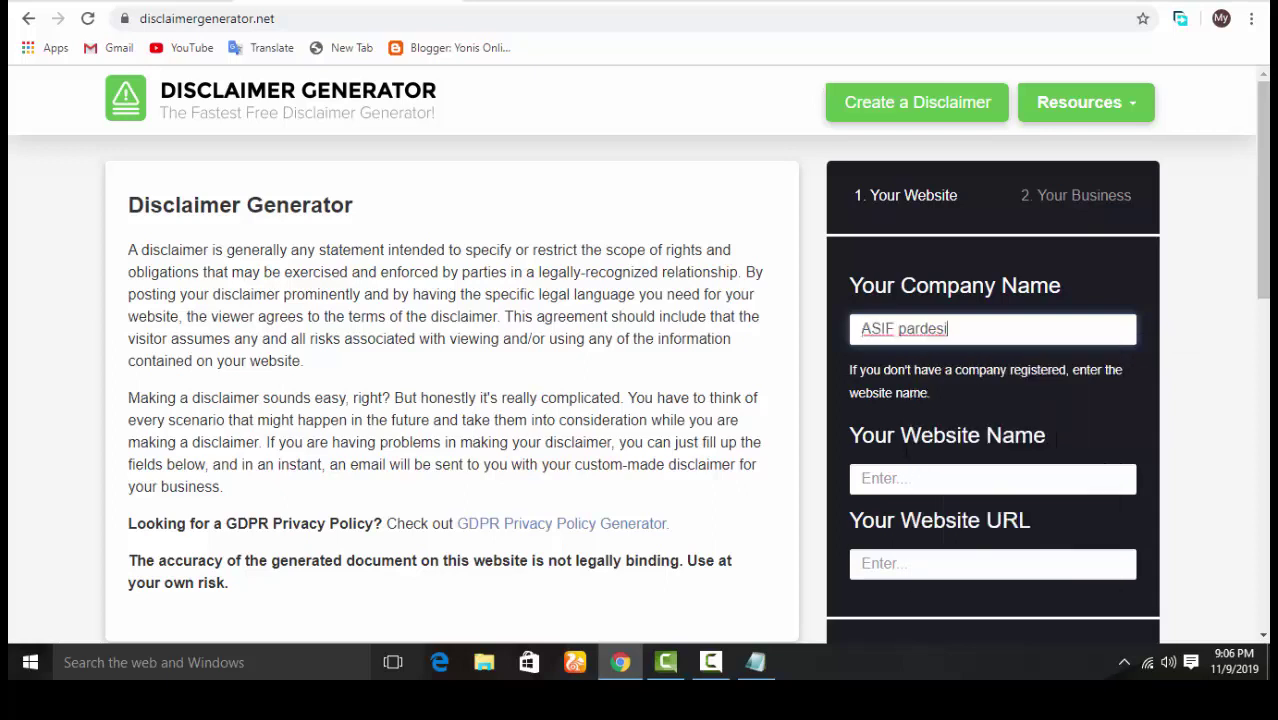
pyautogui.rightClick(915, 482)
pyautogui.click(958, 333)
# Fill in the blog's own web address as the website URL and continue to the business details
pyautogui.scroll(-1, 838, 507)
pyautogui.scroll(-1, 838, 507)
pyautogui.click(905, 471)
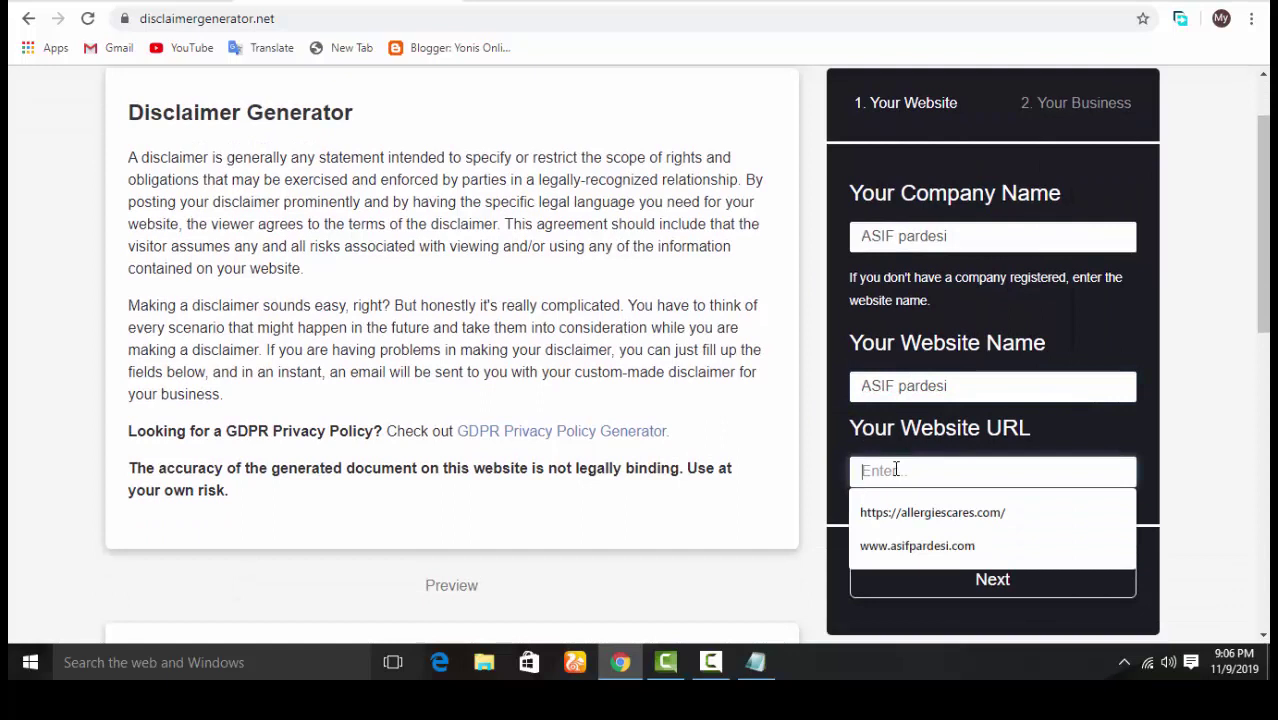
pyautogui.click(940, 555)
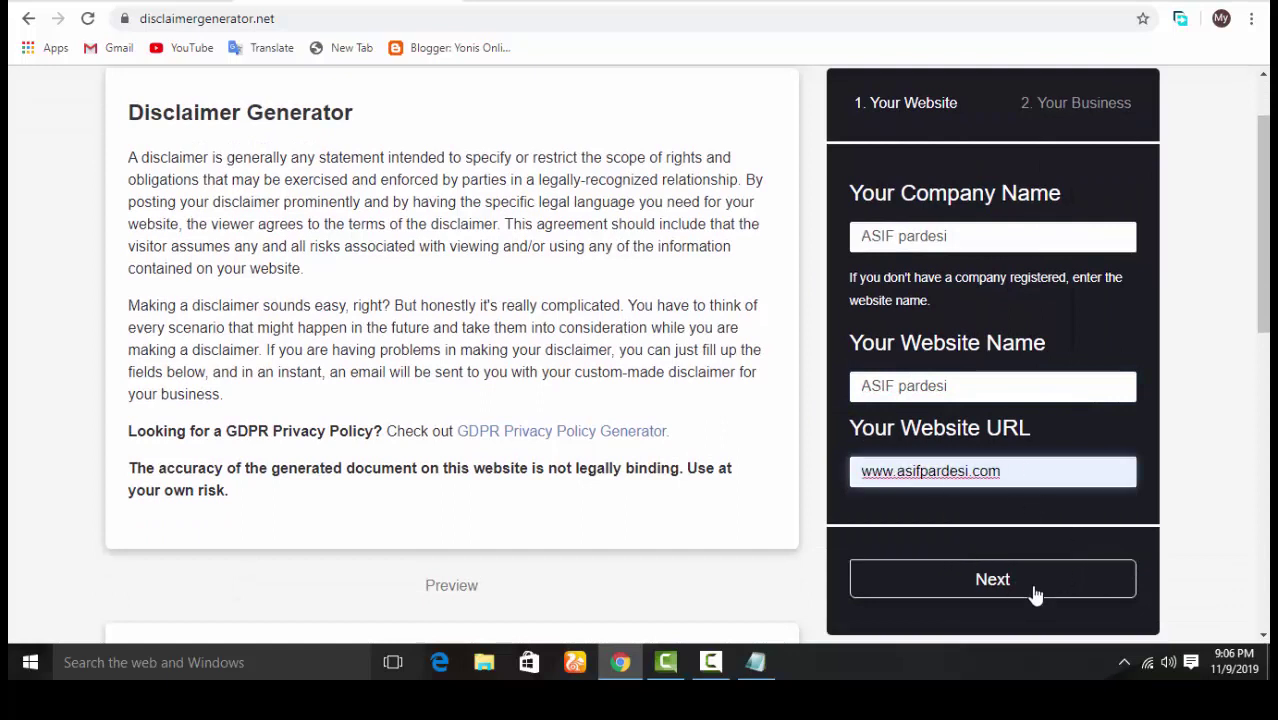
pyautogui.click(1037, 593)
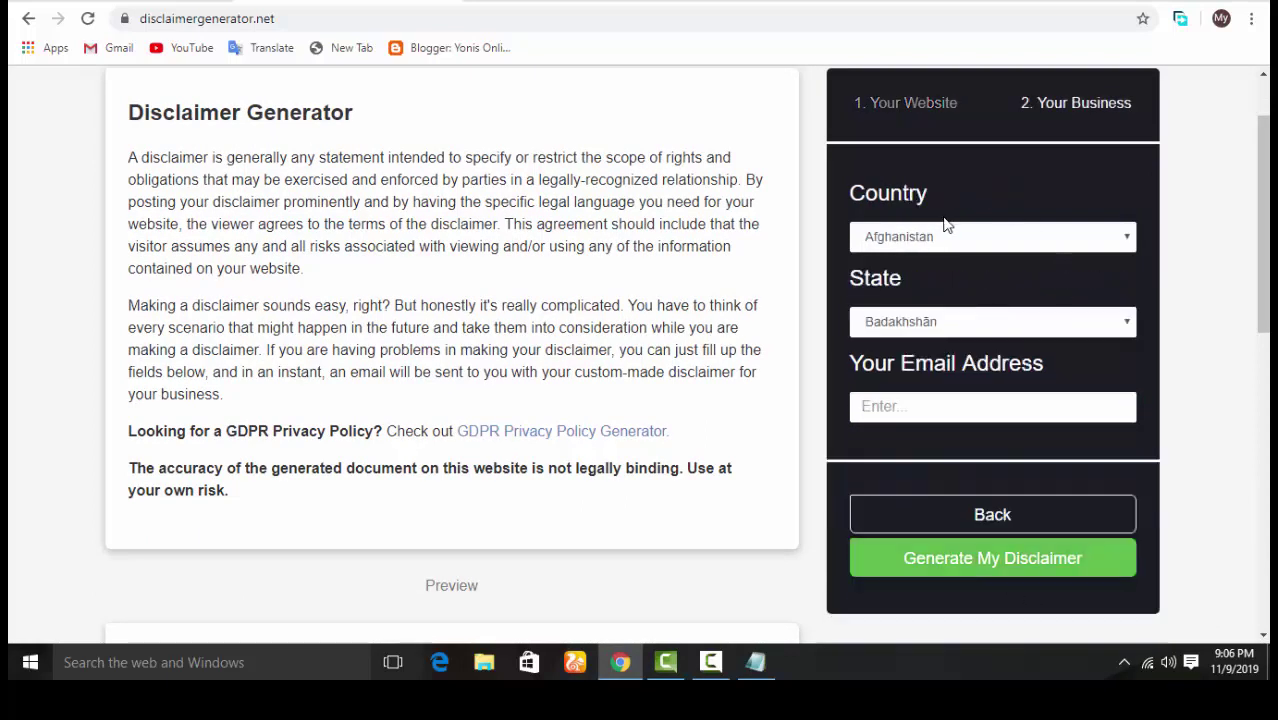
# Set the business country to Pakistan and the state to Punjab
pyautogui.click(896, 239)
pyautogui.scroll(-10, 915, 342)
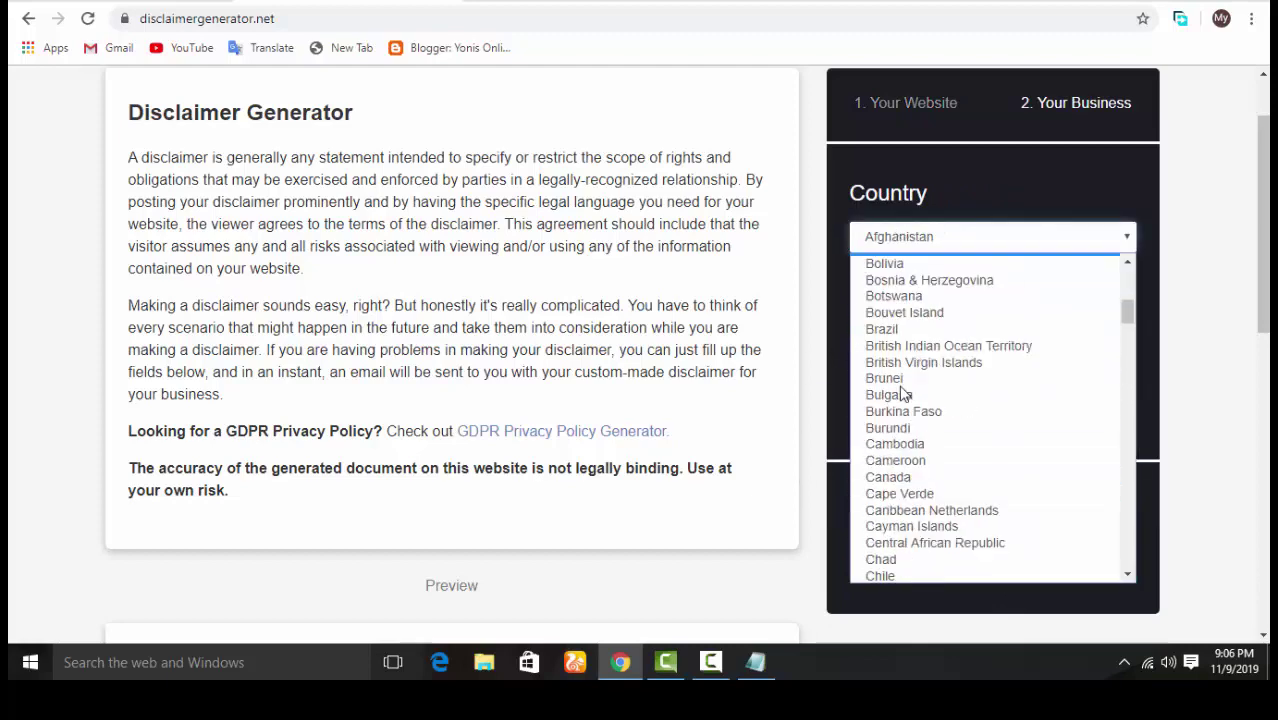
pyautogui.scroll(-20, 915, 342)
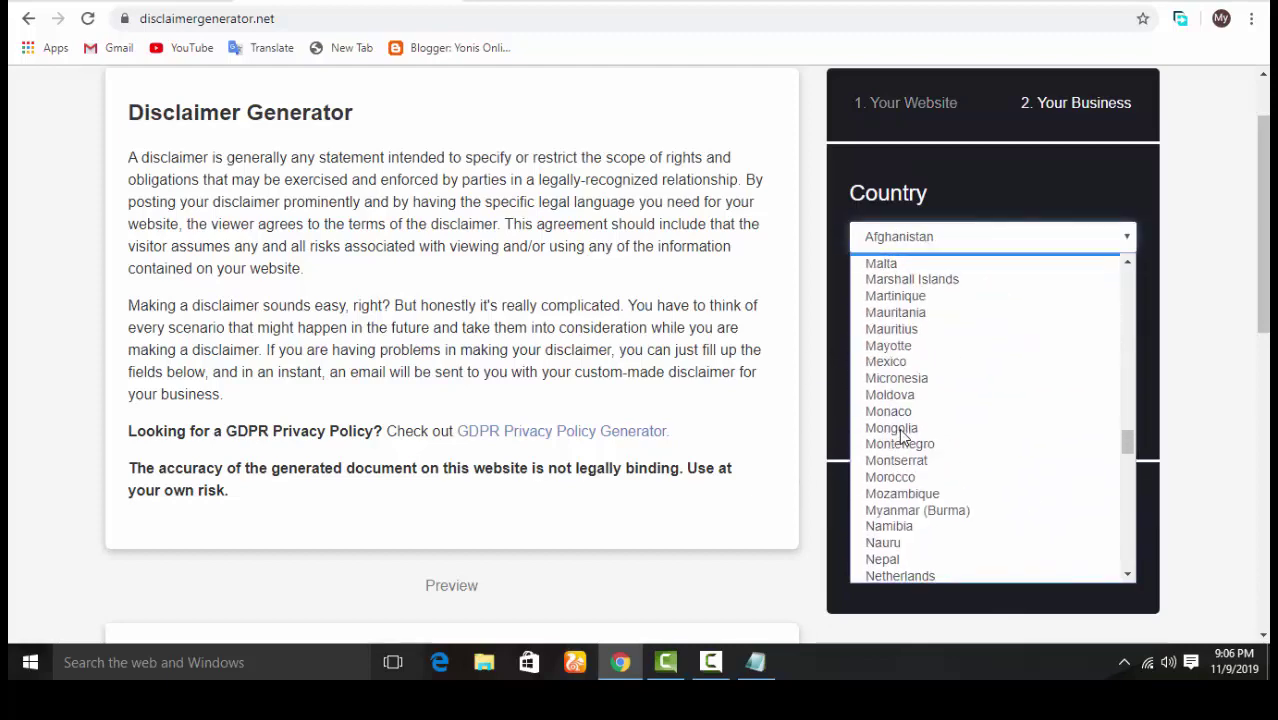
pyautogui.scroll(2, 950, 437)
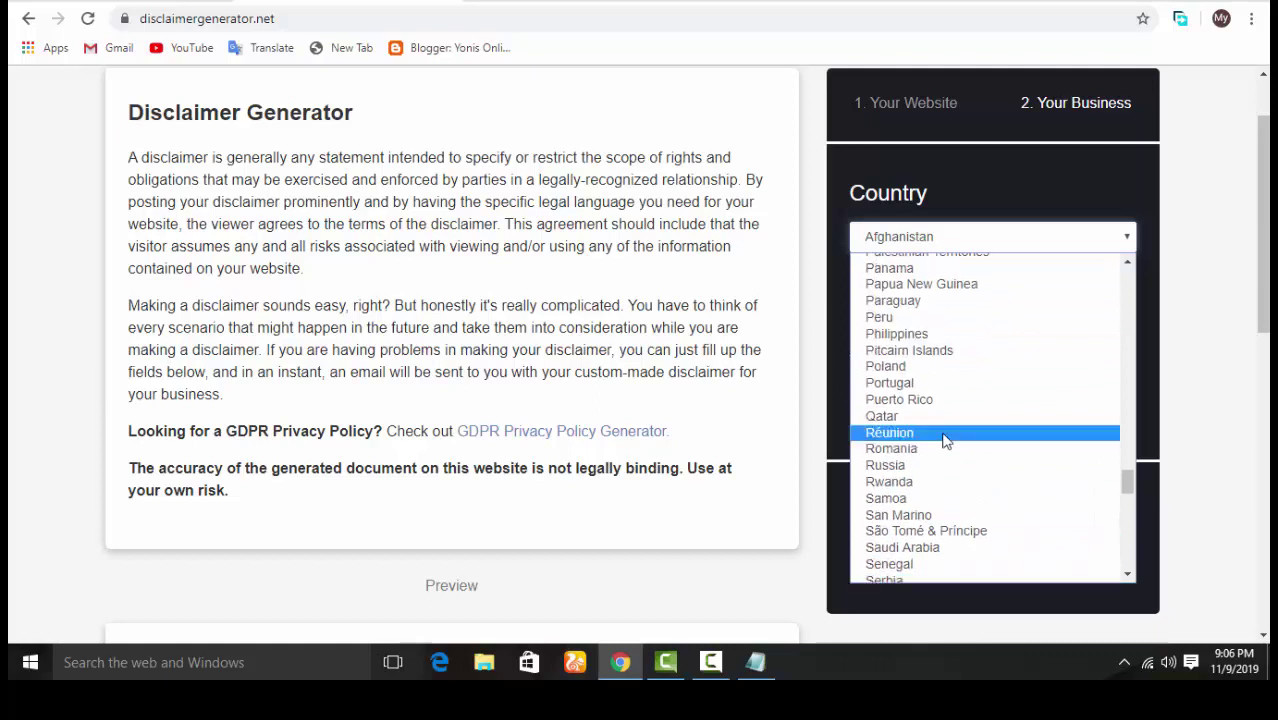
pyautogui.scroll(3, 886, 285)
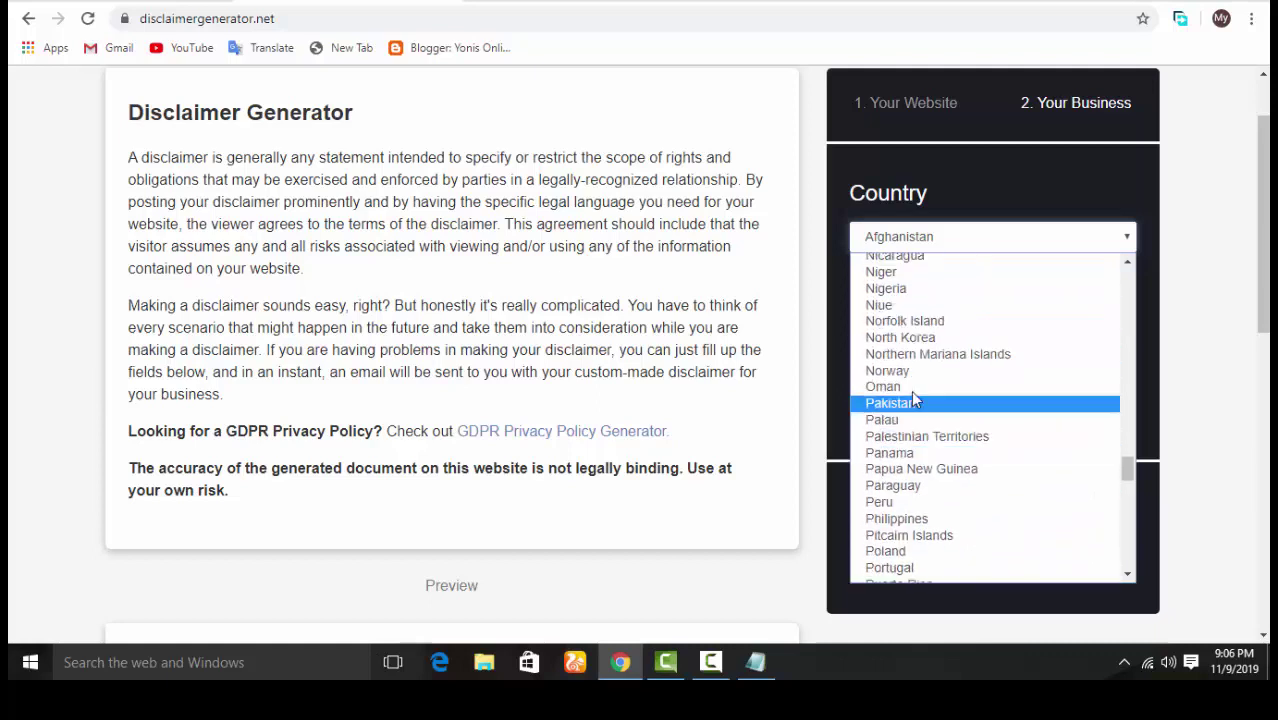
pyautogui.click(902, 401)
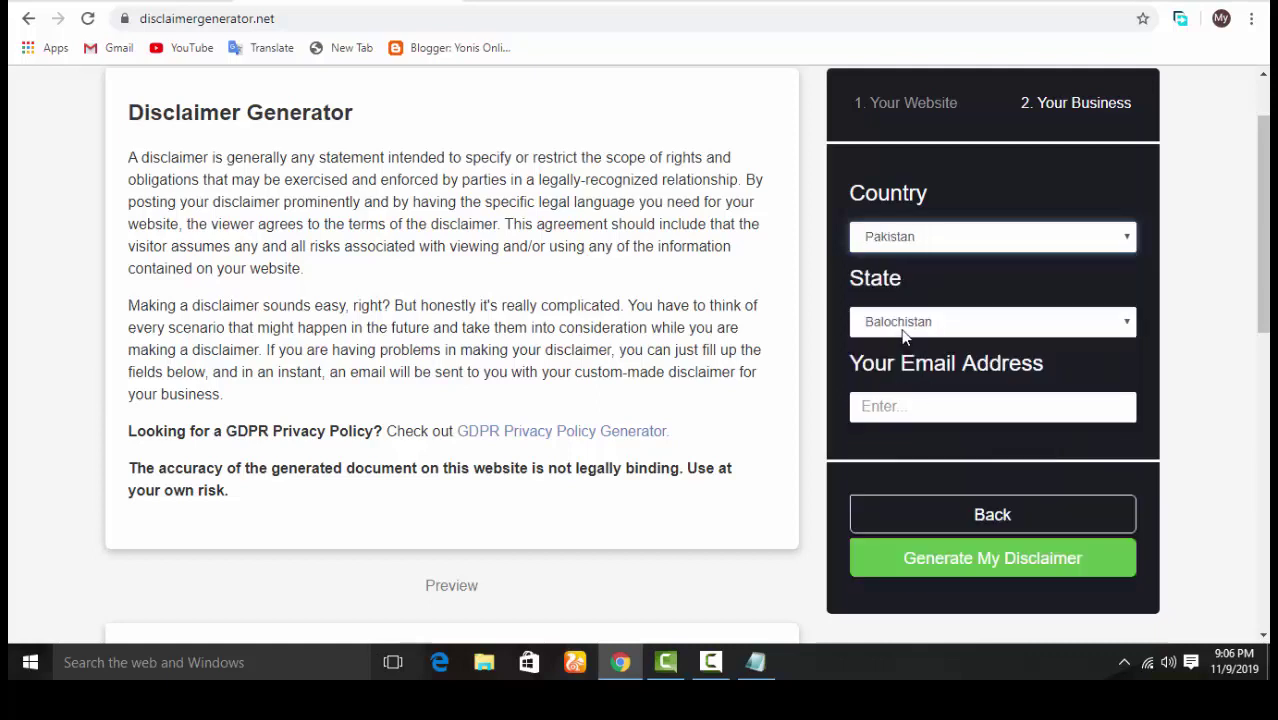
pyautogui.click(903, 336)
pyautogui.click(912, 396)
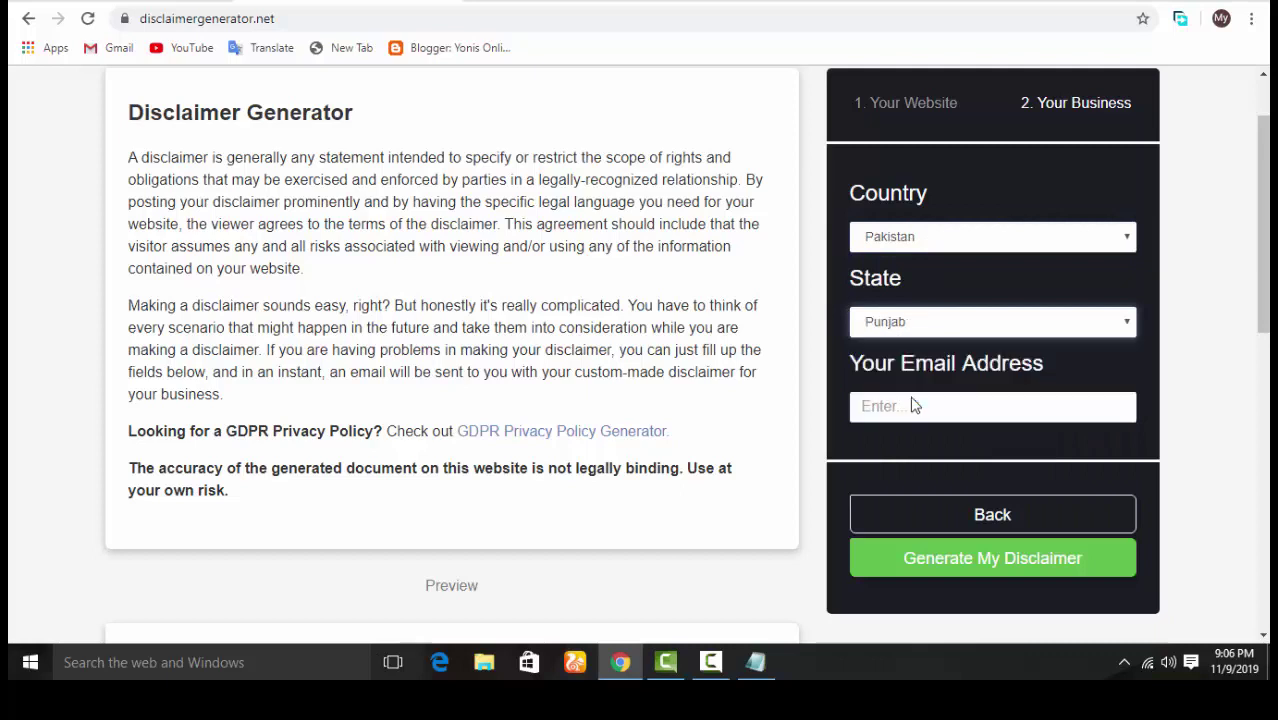
# Fill in the contact email address from the saved suggestions and generate the disclaimer
pyautogui.click(936, 416)
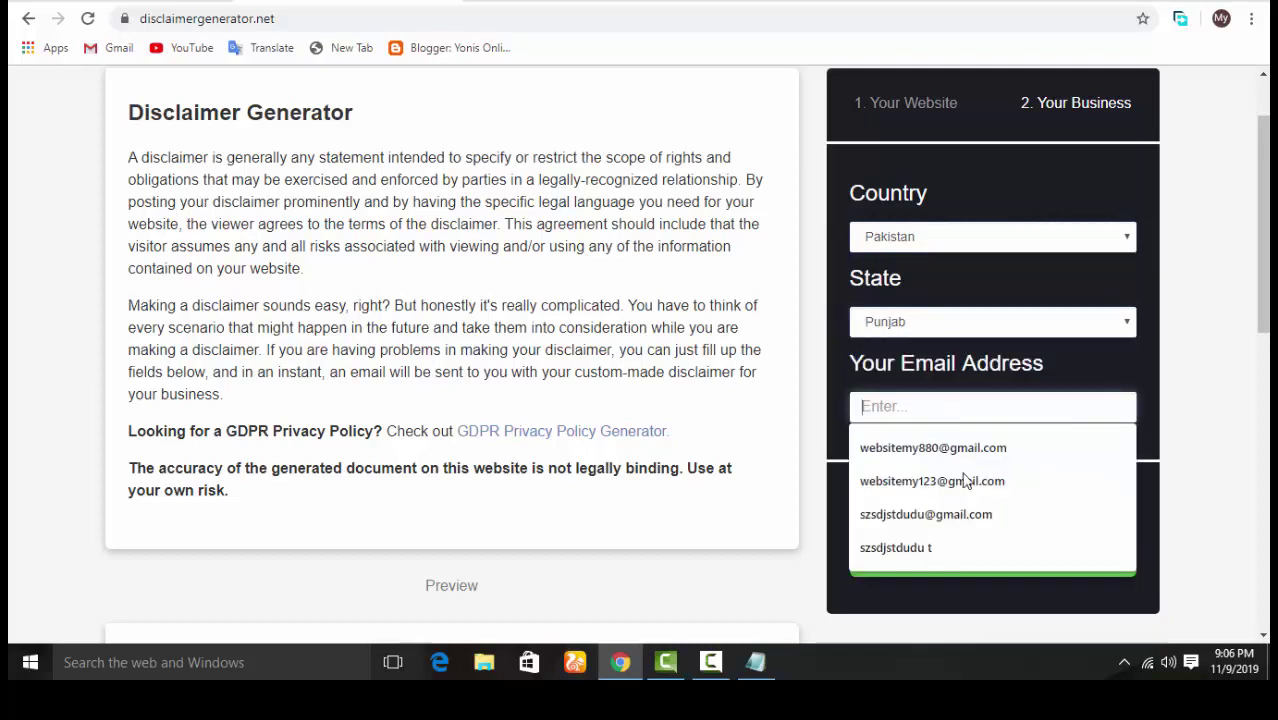
pyautogui.click(955, 482)
pyautogui.click(1004, 574)
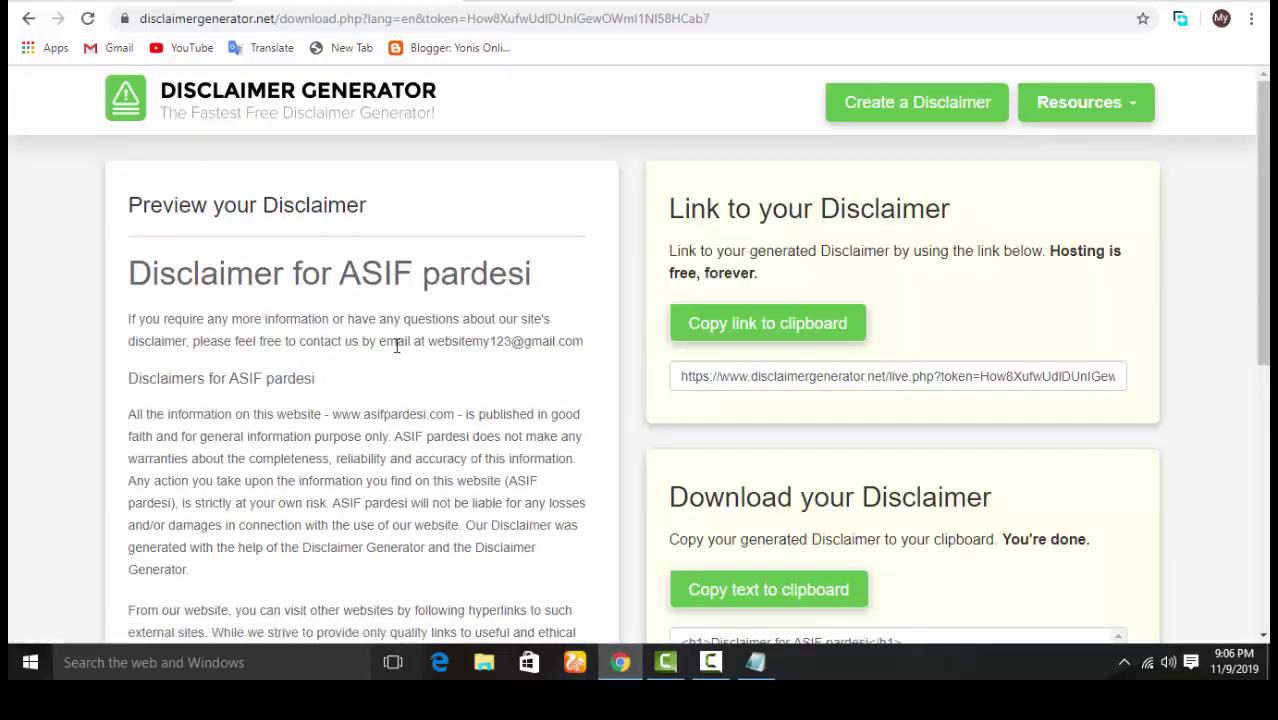
# Try to copy the generated disclaimer text from the preview
pyautogui.moveTo(115, 267); pyautogui.dragTo(584, 519)
pyautogui.scroll(-5, 579, 516)
pyautogui.rightClick(423, 335)
pyautogui.click(470, 344)
pyautogui.click(484, 341)
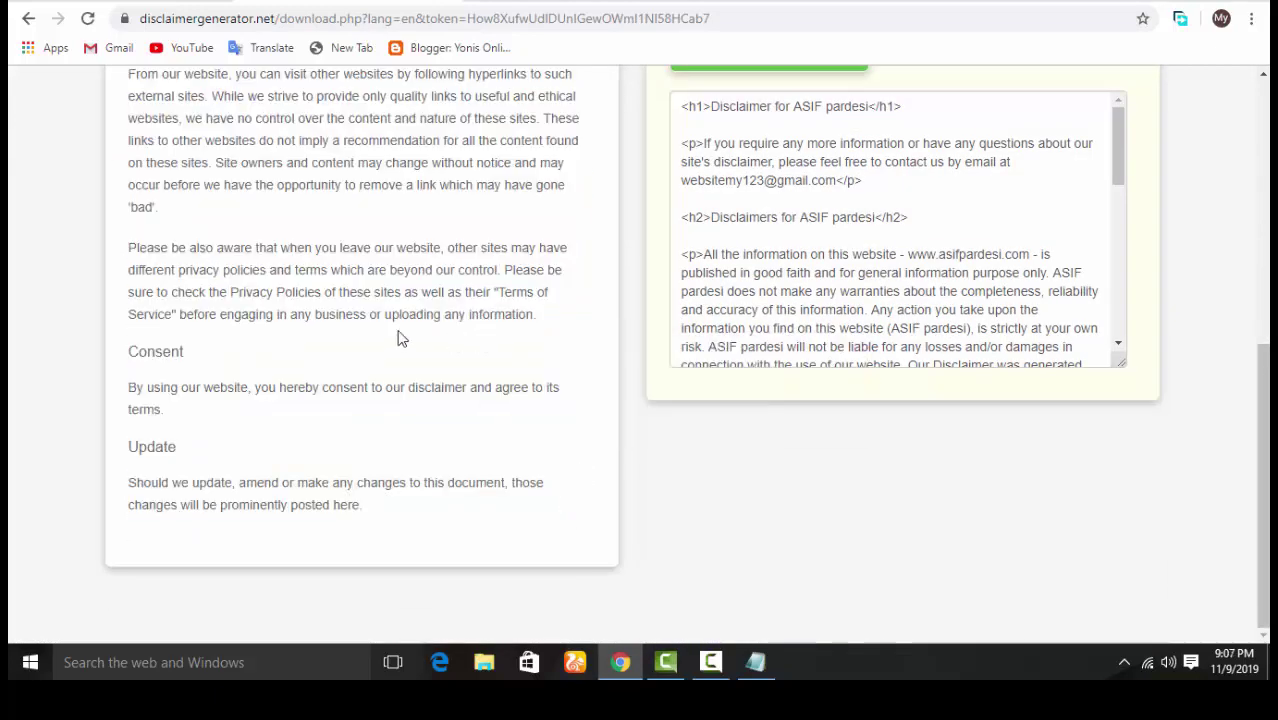
# Switch to Blogger, create a new page, and paste the clipboard text into its body in Compose mode
pyautogui.click(110, 3)
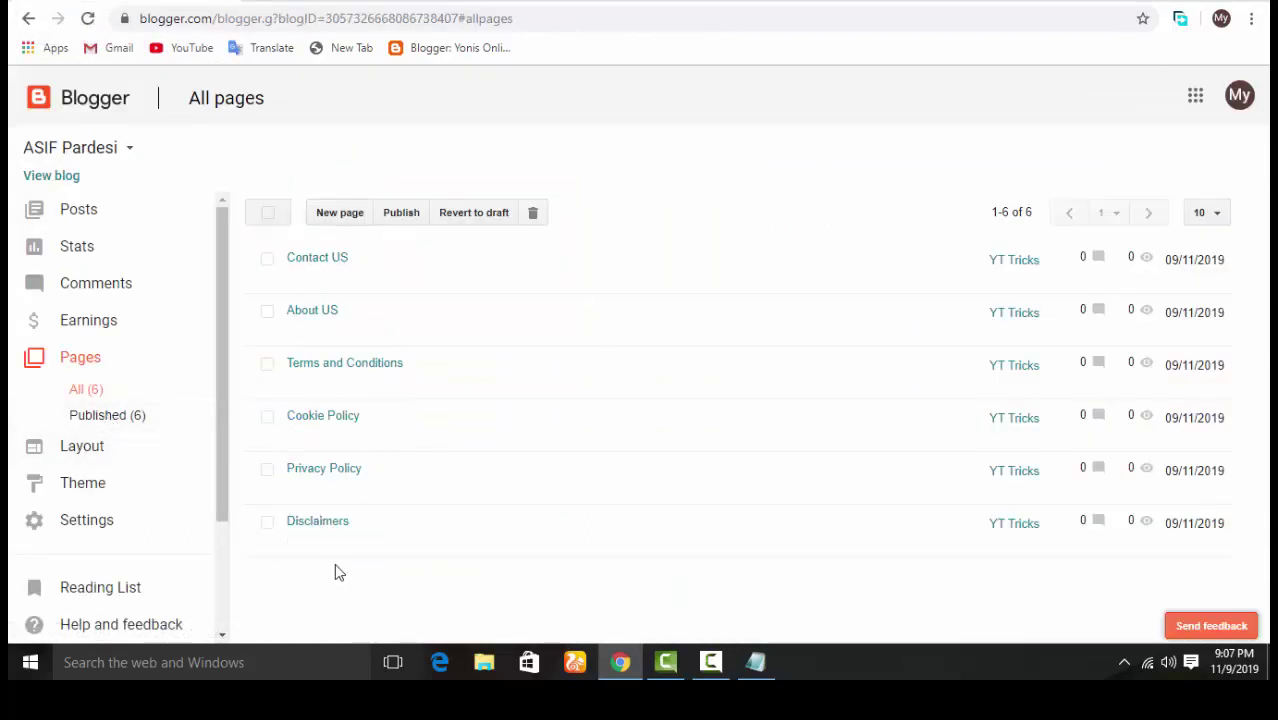
pyautogui.click(339, 222)
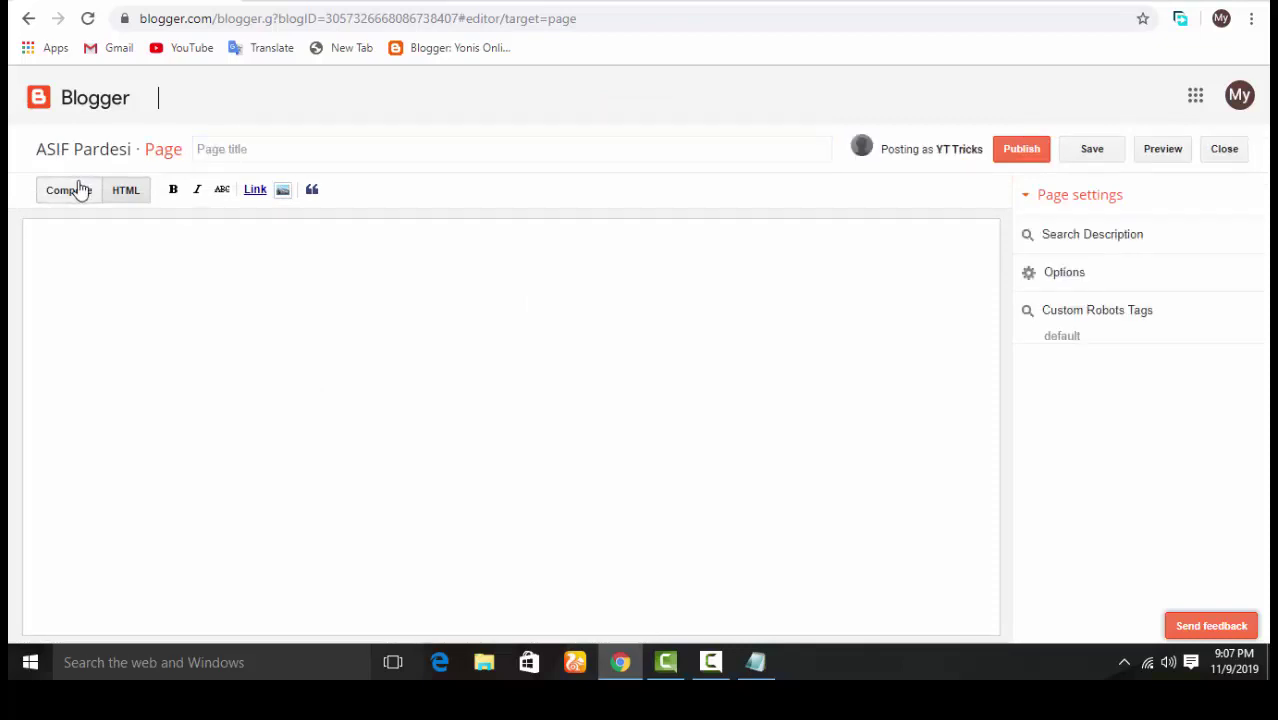
pyautogui.click(80, 190)
pyautogui.rightClick(408, 253)
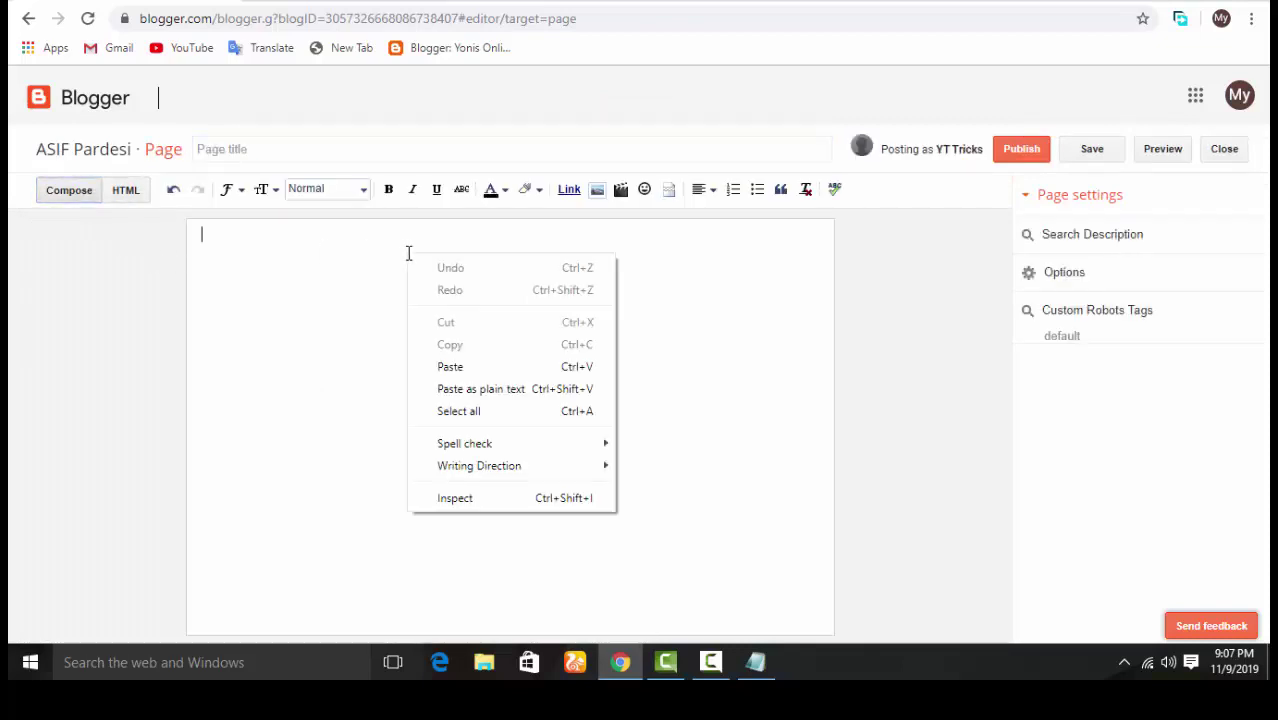
pyautogui.click(452, 366)
# Clear the pasted text from the page body and return to the list of all pages
pyautogui.moveTo(314, 252); pyautogui.dragTo(210, 240)
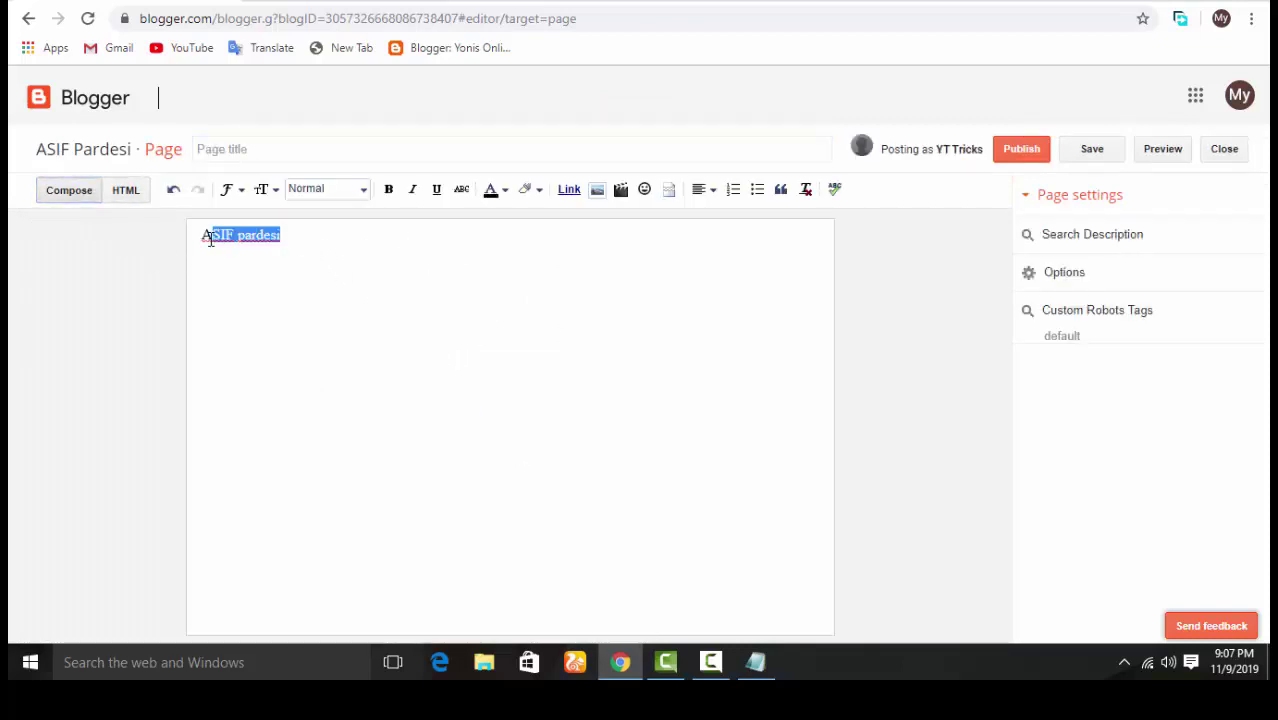
pyautogui.press('BackSpace')
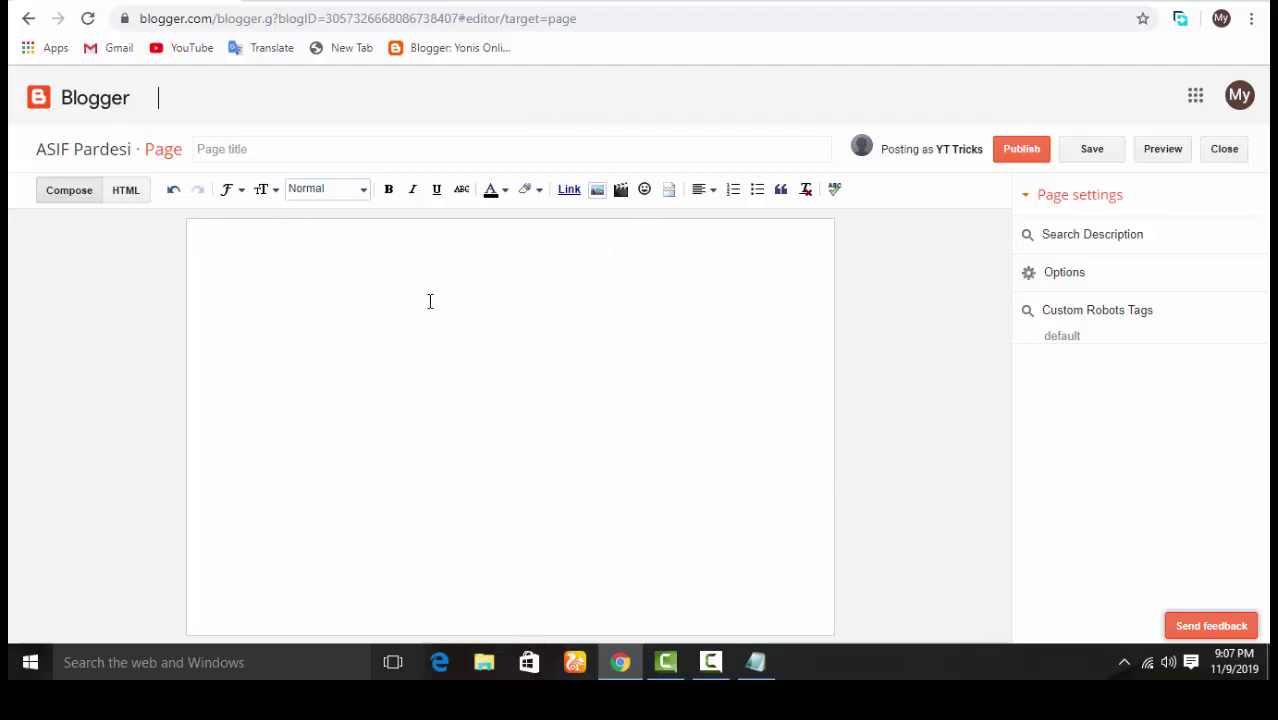
pyautogui.click(247, 150)
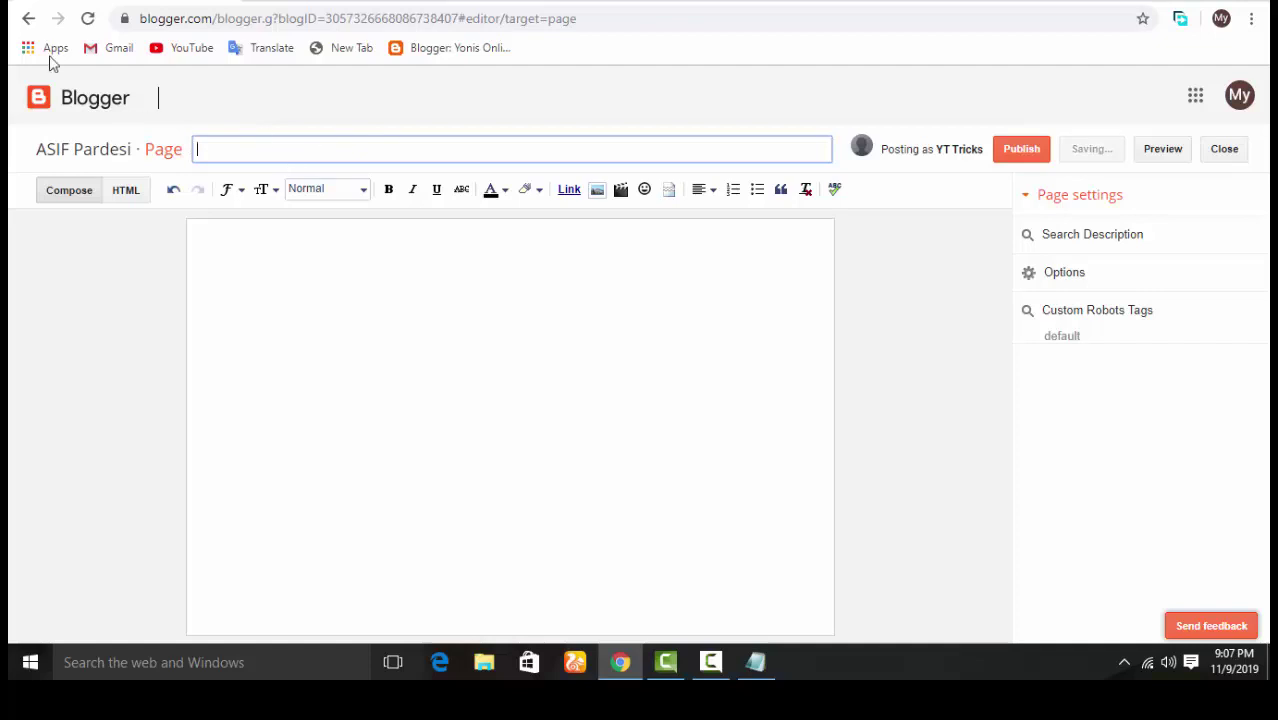
pyautogui.click(27, 17)
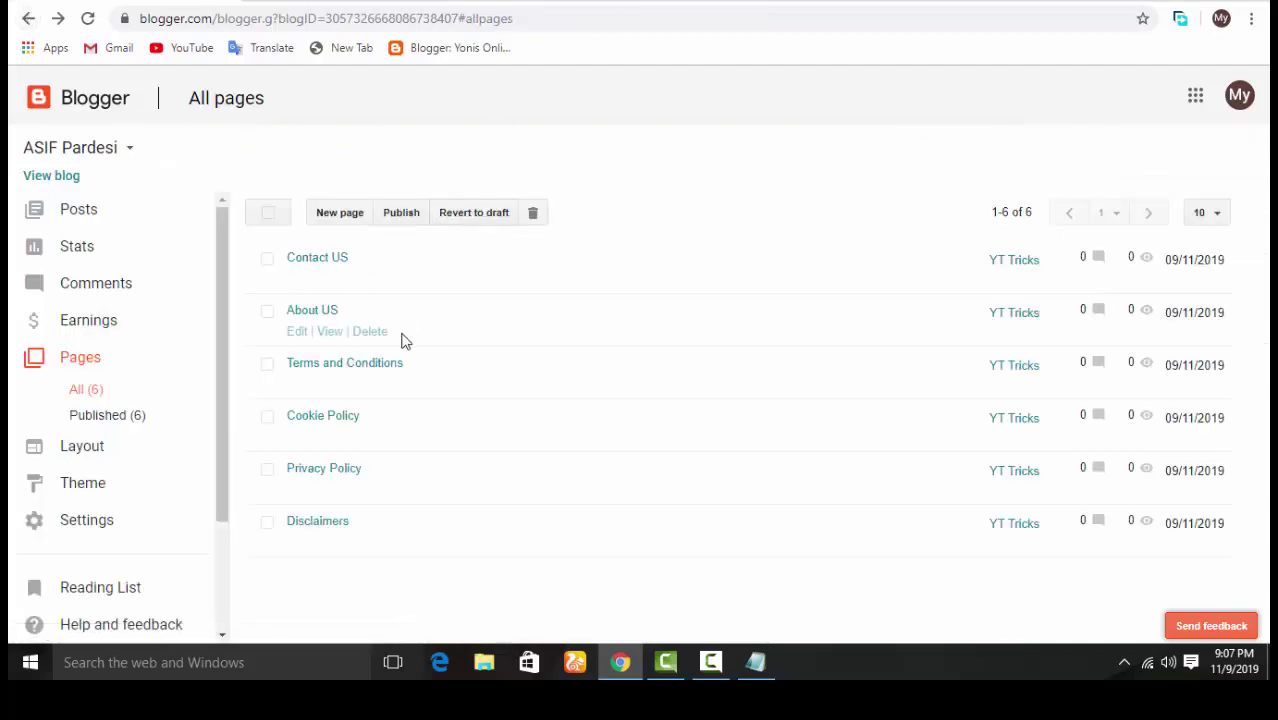
# Delete the untitled draft page from the blog's pages and confirm the deletion
pyautogui.moveTo(402, 285)
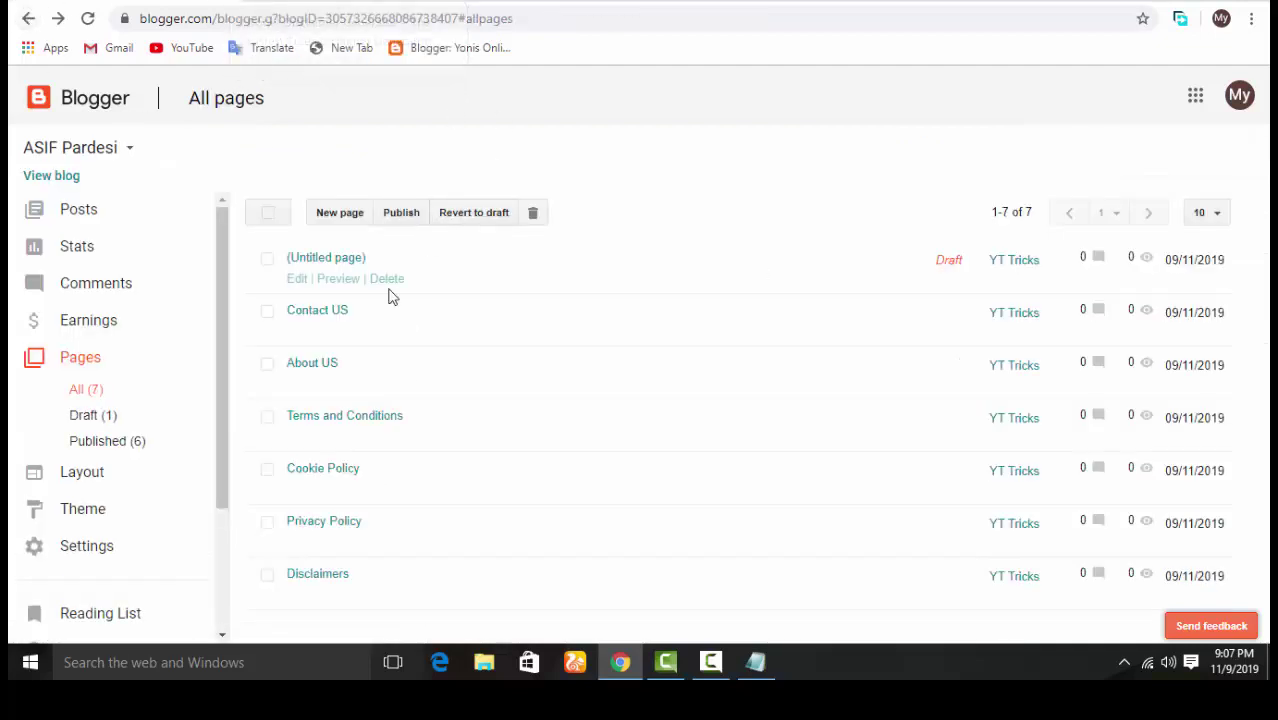
pyautogui.click(388, 280)
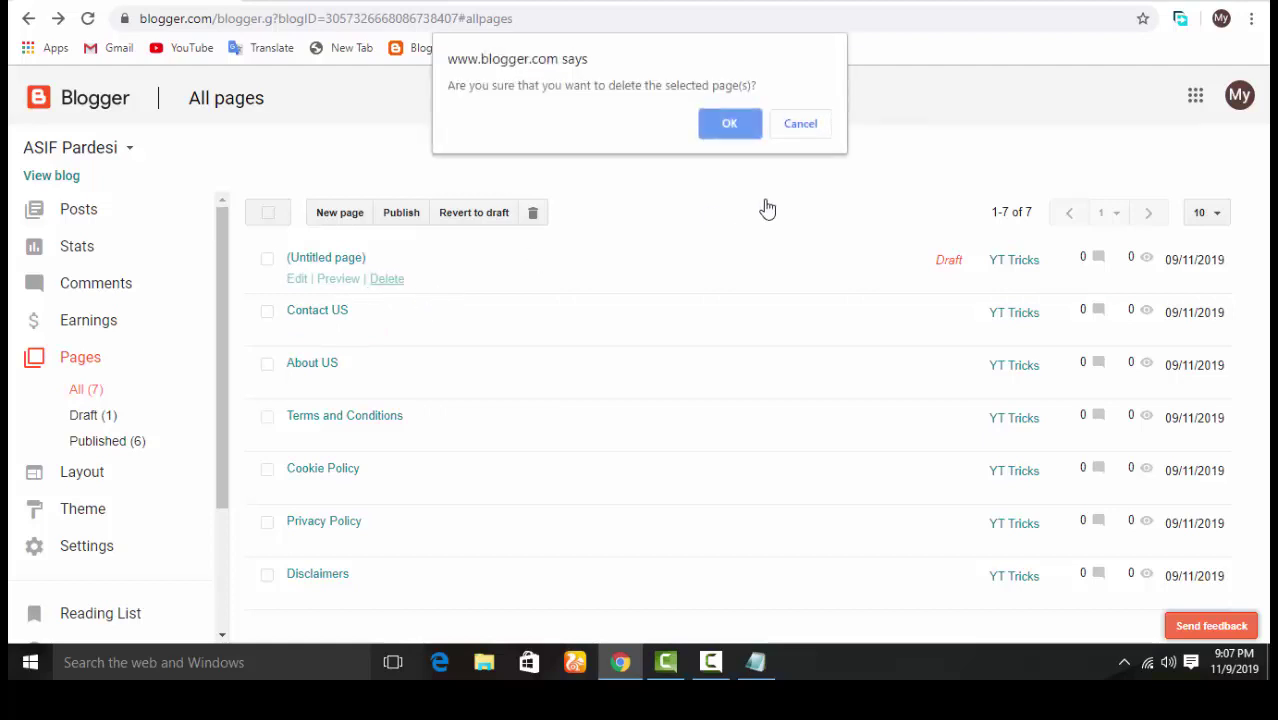
pyautogui.click(731, 131)
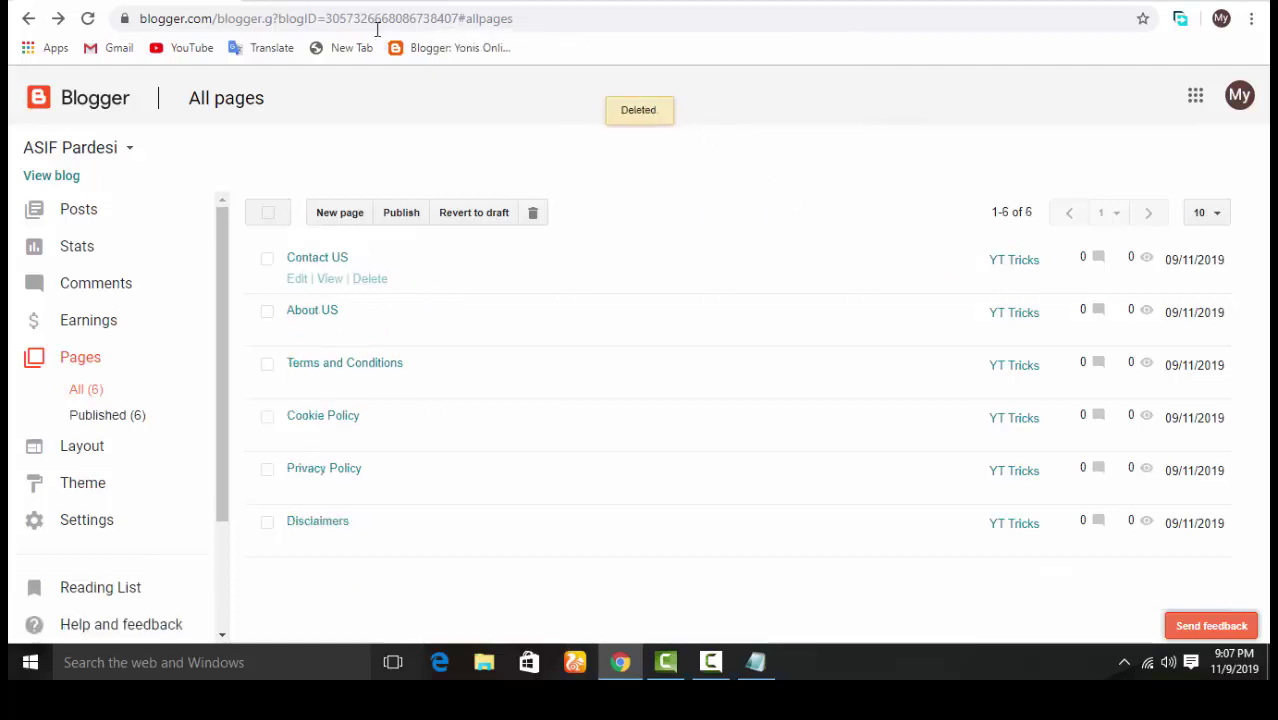
# Open a new browser tab and search Google for "privacy policy generator"
pyautogui.click(345, 47)
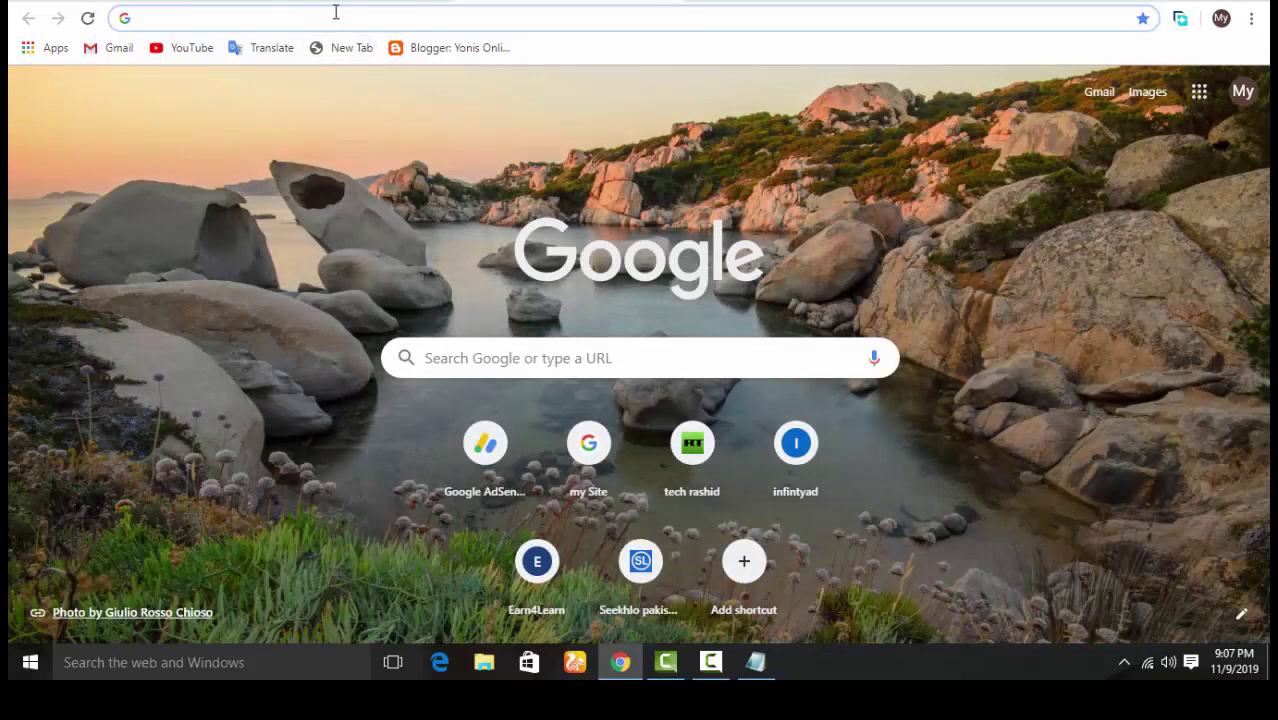
pyautogui.click(336, 12)
pyautogui.write('pr')
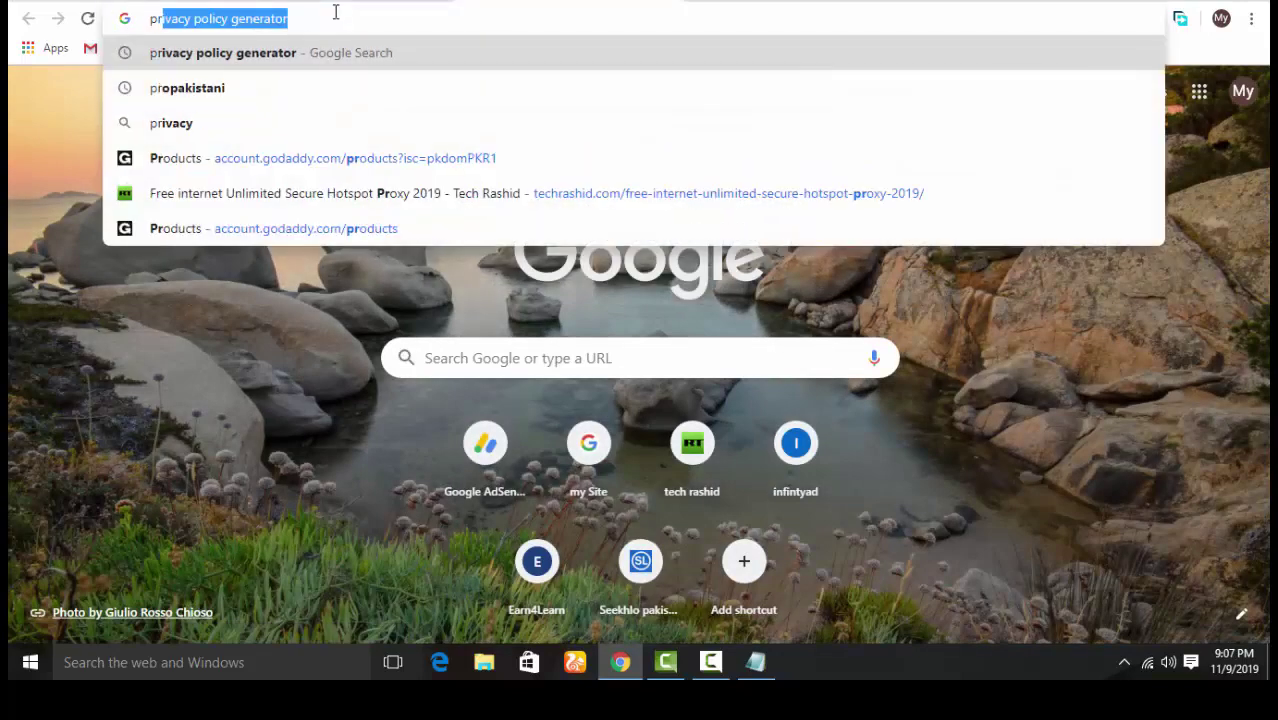
pyautogui.write('i')
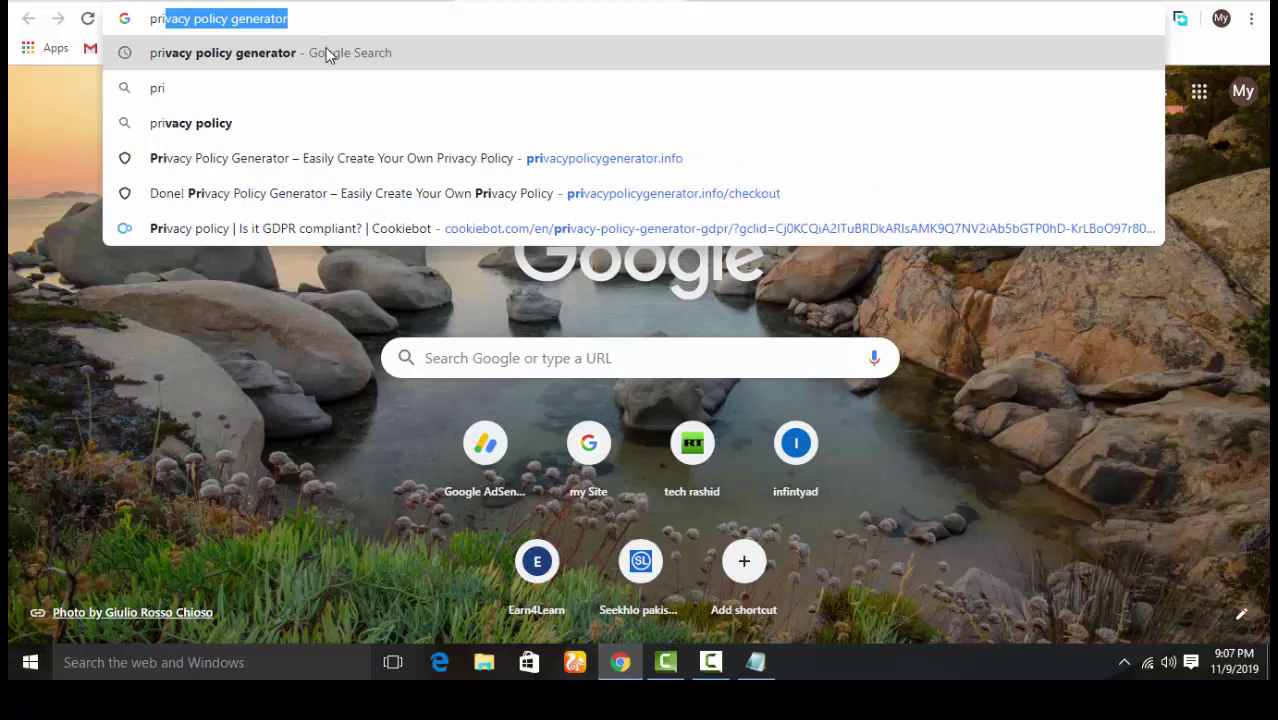
pyautogui.click(326, 54)
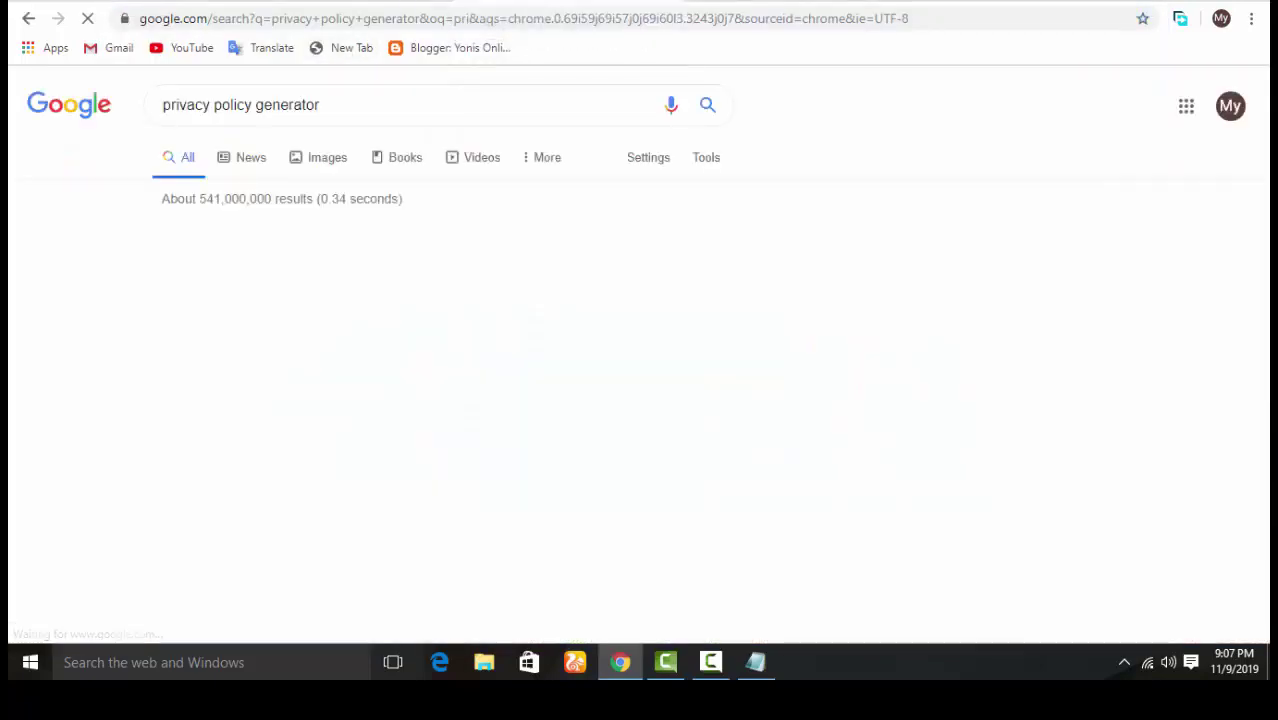
# Open the privacypolicygenerator.info result and look over its introduction and website details form
pyautogui.scroll(-2, 370, 420)
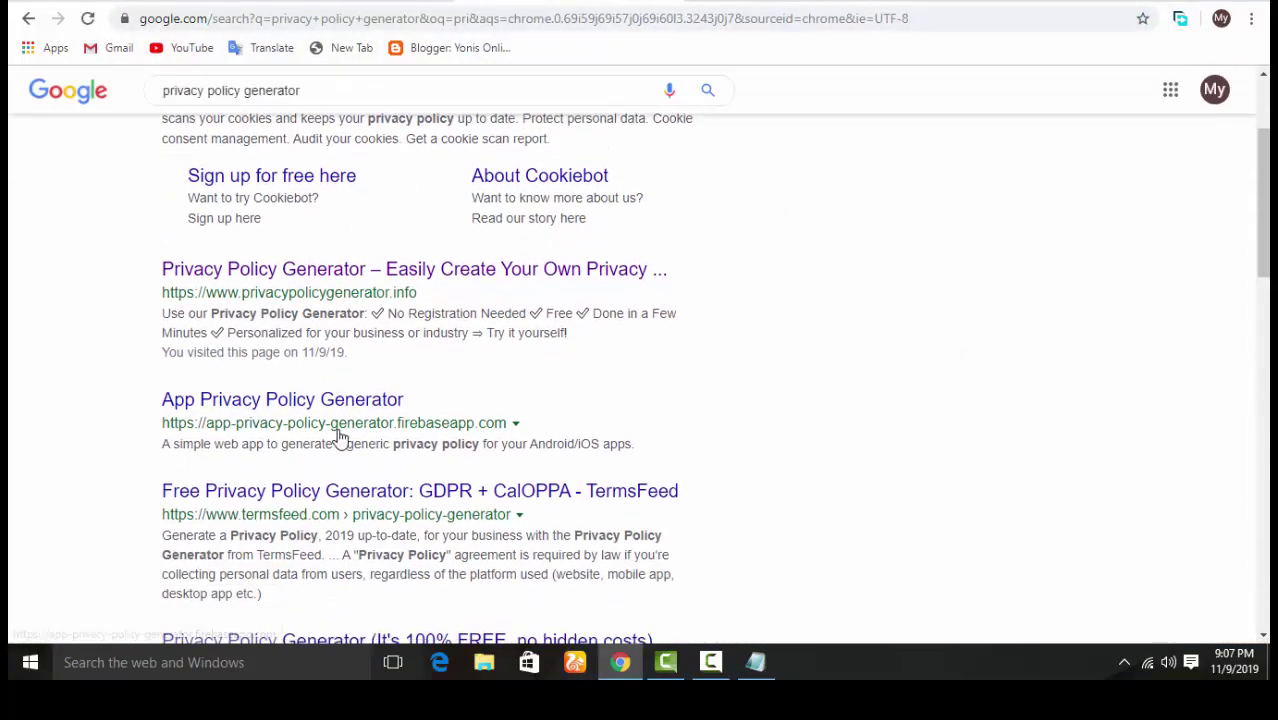
pyautogui.click(307, 271)
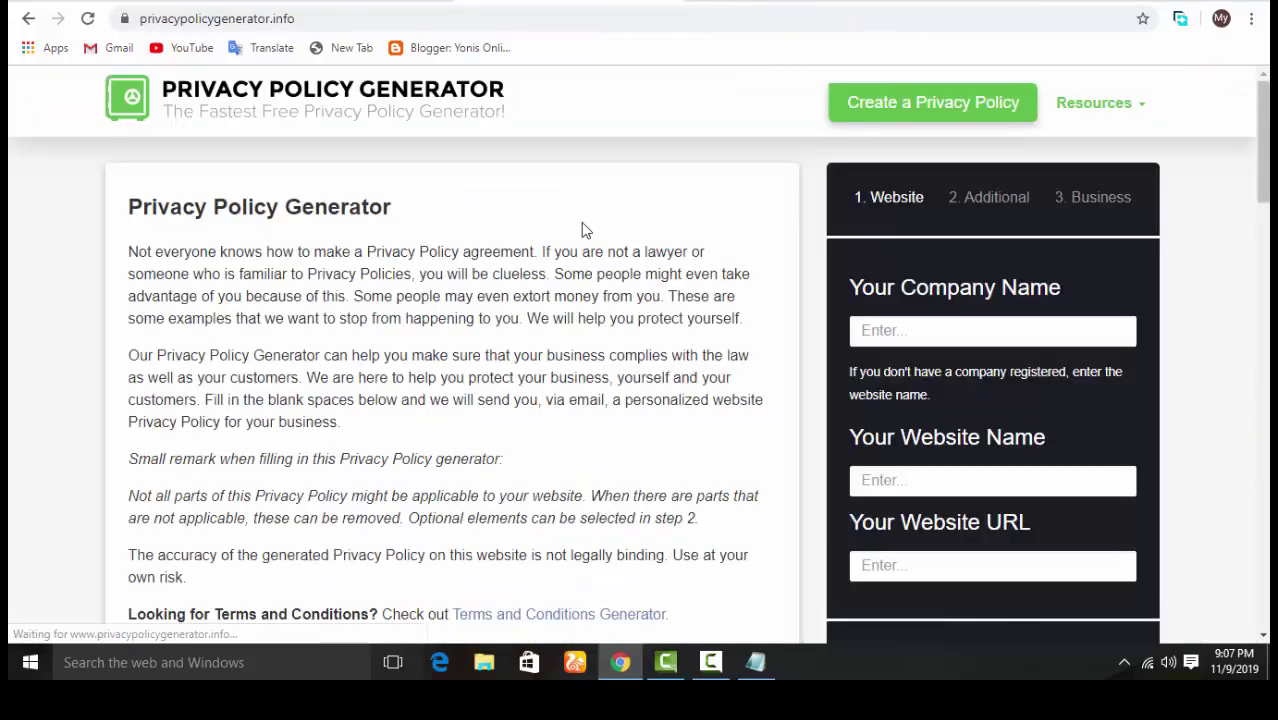
pyautogui.scroll(-2, 1135, 315)
pyautogui.scroll(-1, 1046, 428)
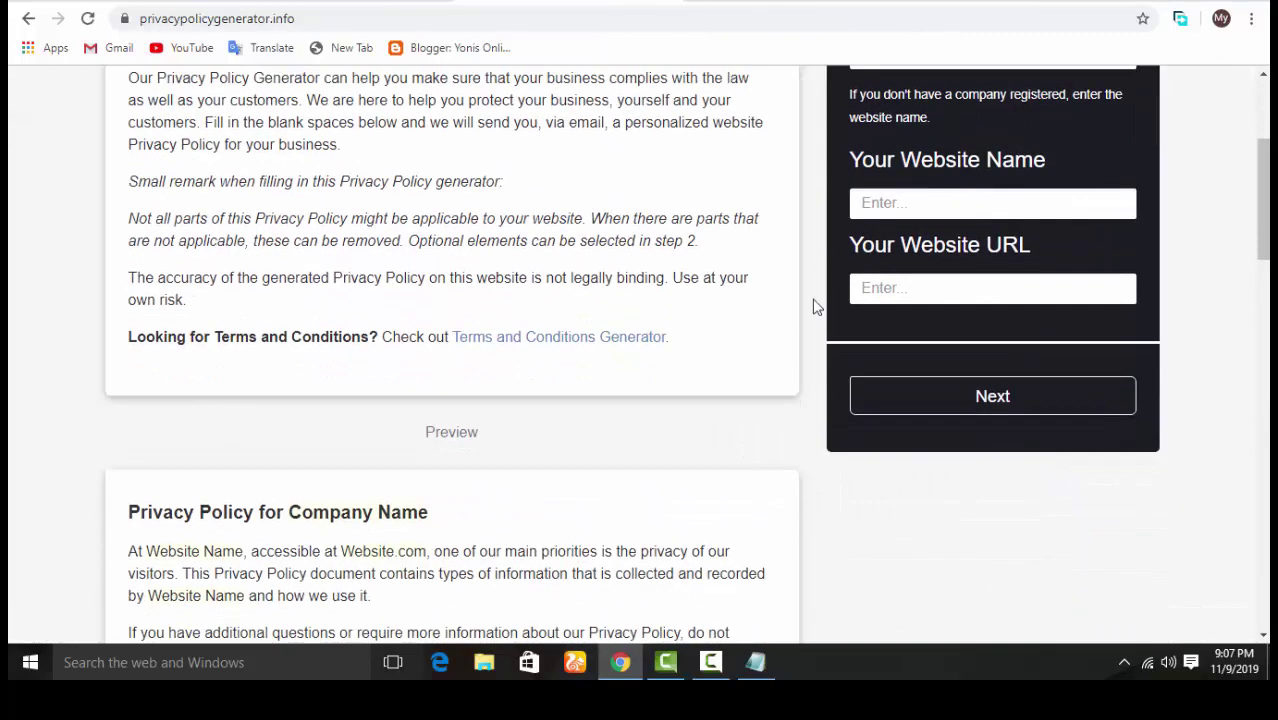
pyautogui.scroll(3, 831, 316)
pyautogui.moveTo(148, 206); pyautogui.dragTo(642, 551)
pyautogui.click(235, 127)
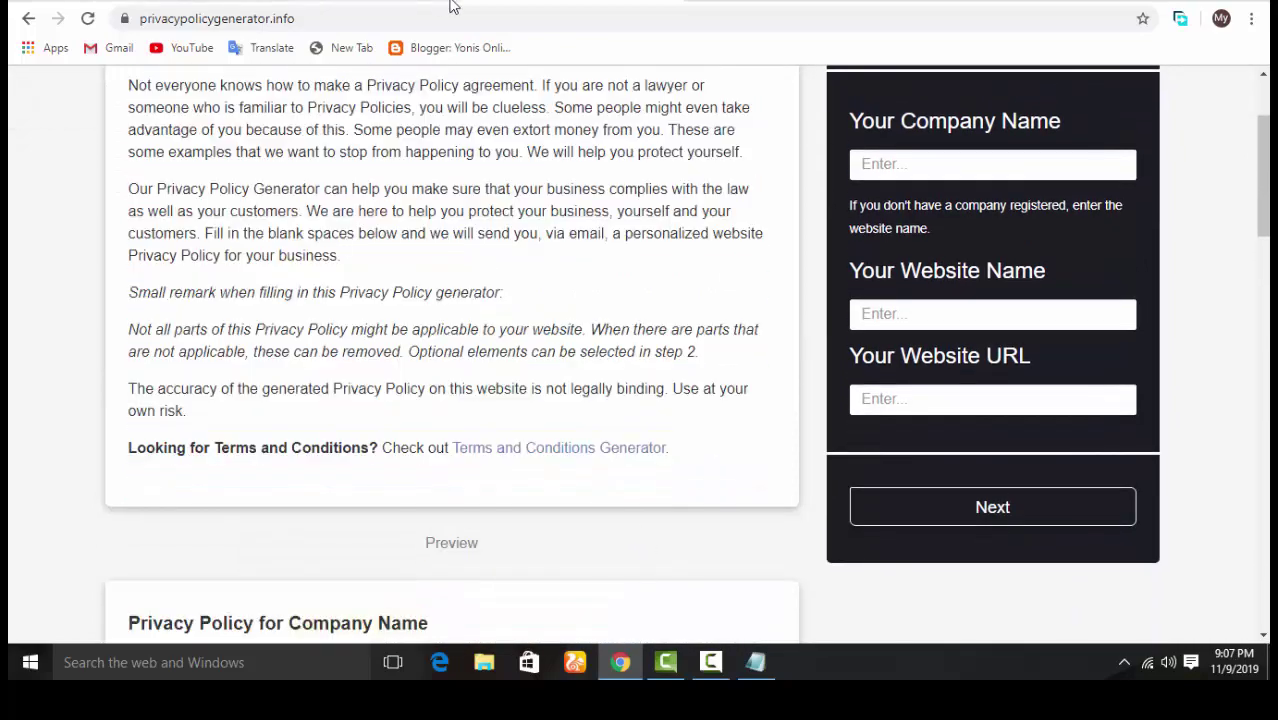
# Open a new browser tab and search Google for "cookie policy generator"
pyautogui.click(702, 3)
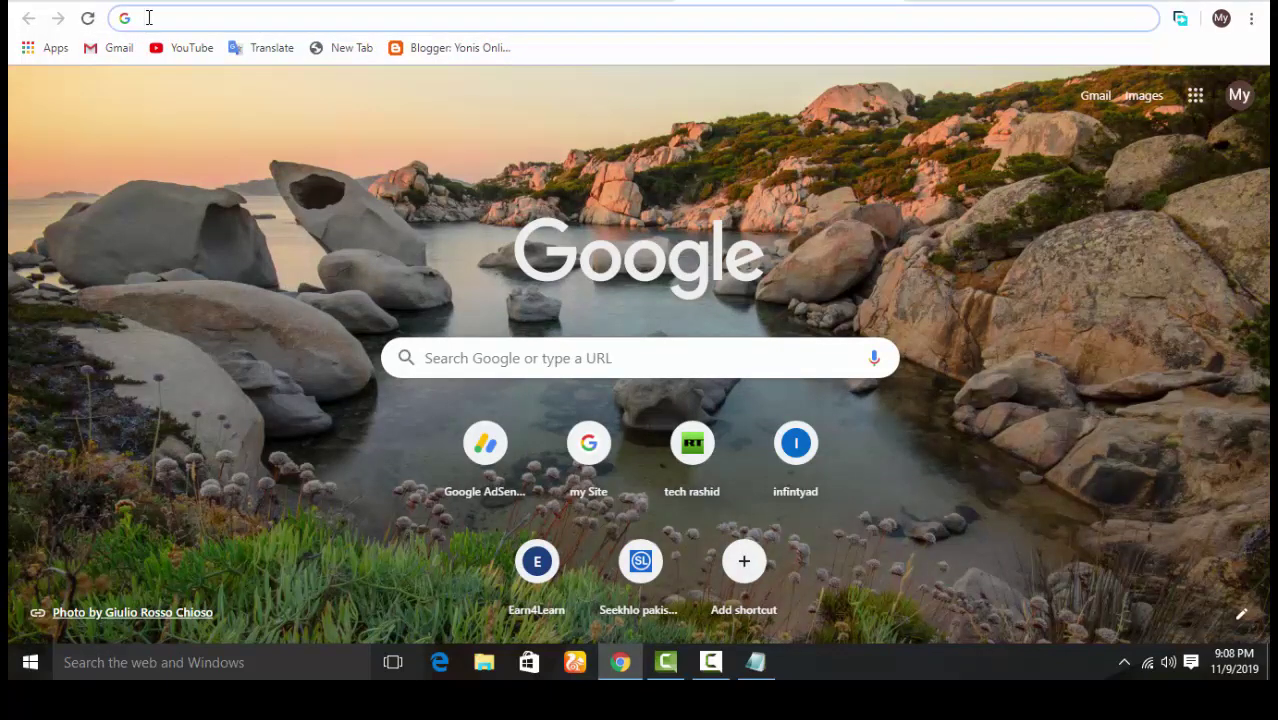
pyautogui.write('c')
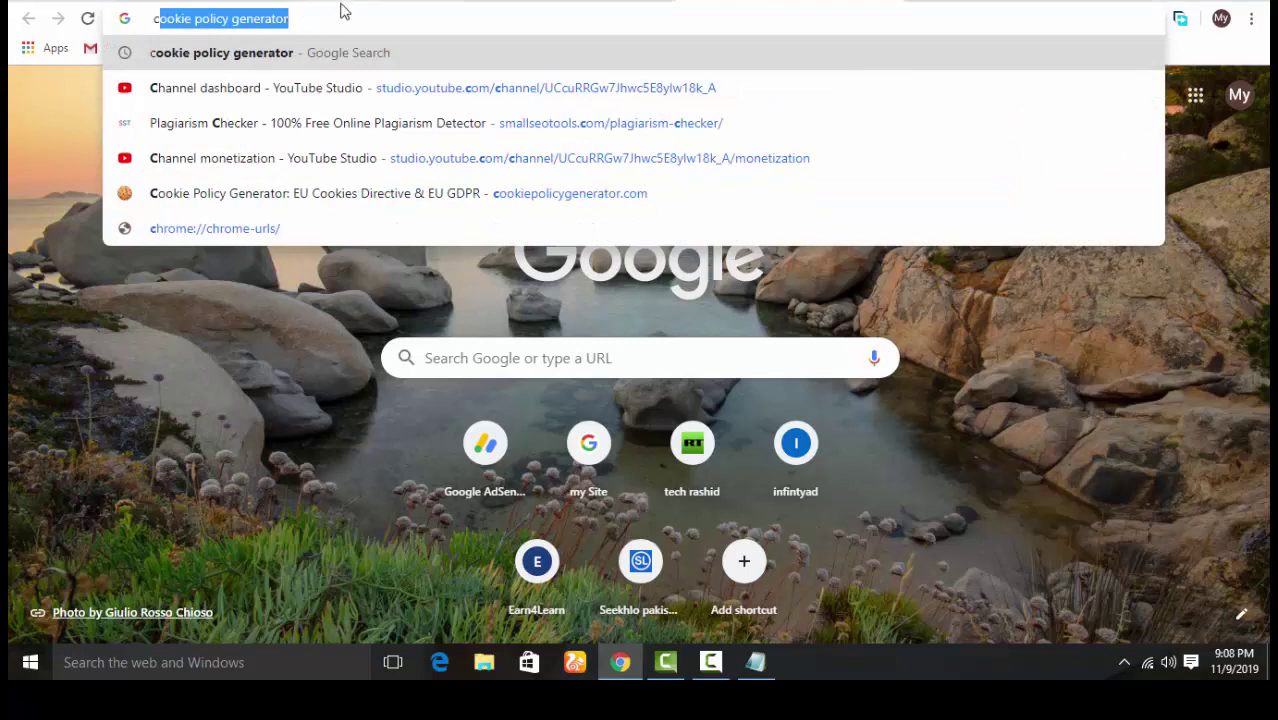
pyautogui.press('Right')
pyautogui.press('Return')
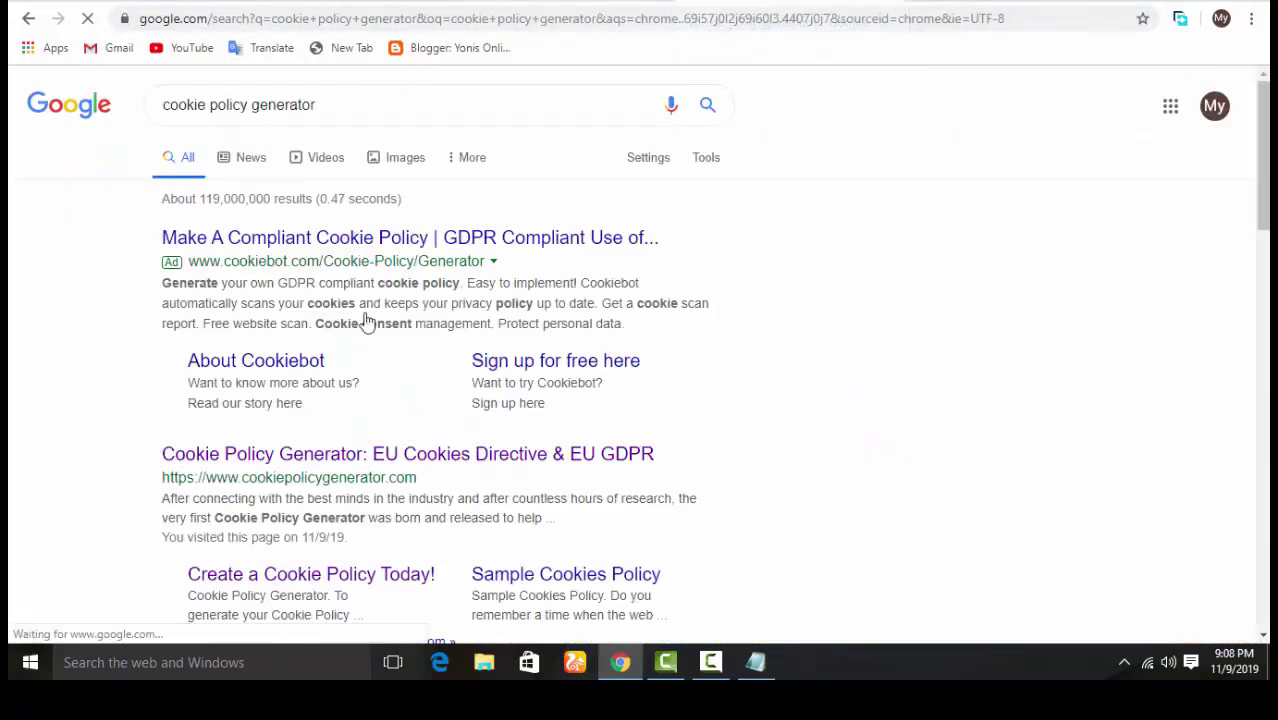
# Open the cookiepolicygenerator.com result and start creating a cookie policy
pyautogui.scroll(-1, 365, 485)
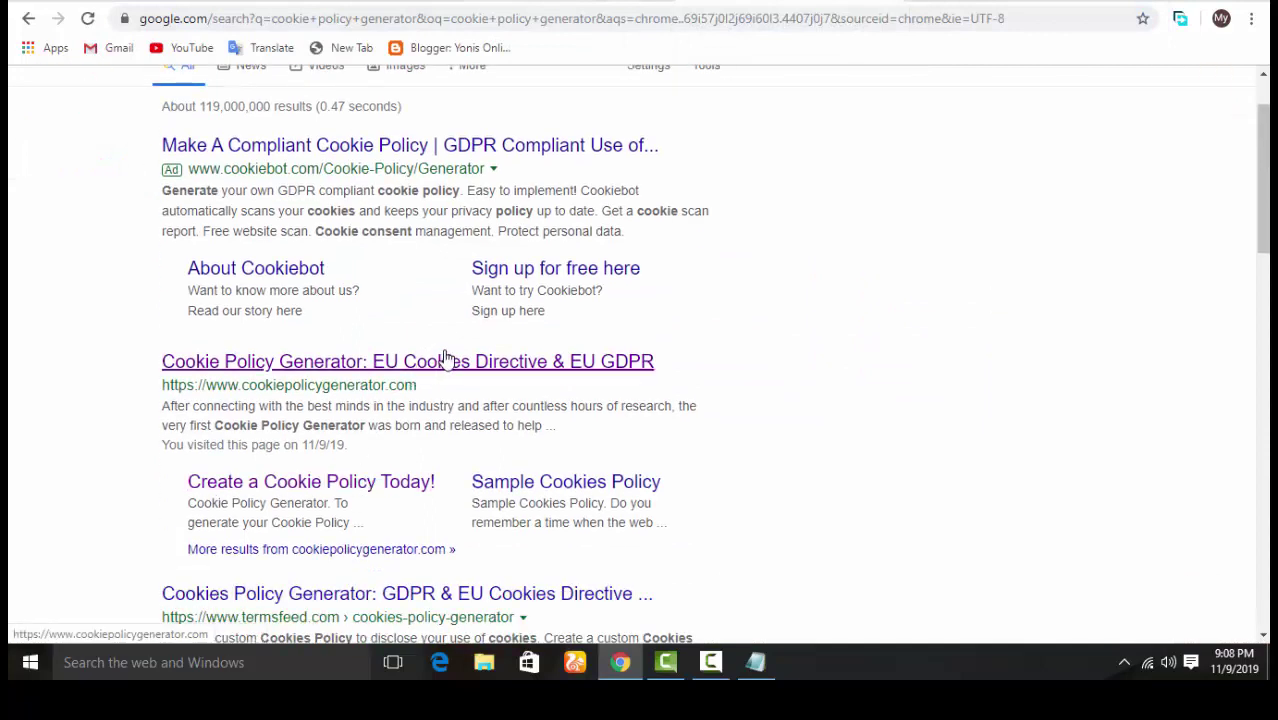
pyautogui.click(447, 360)
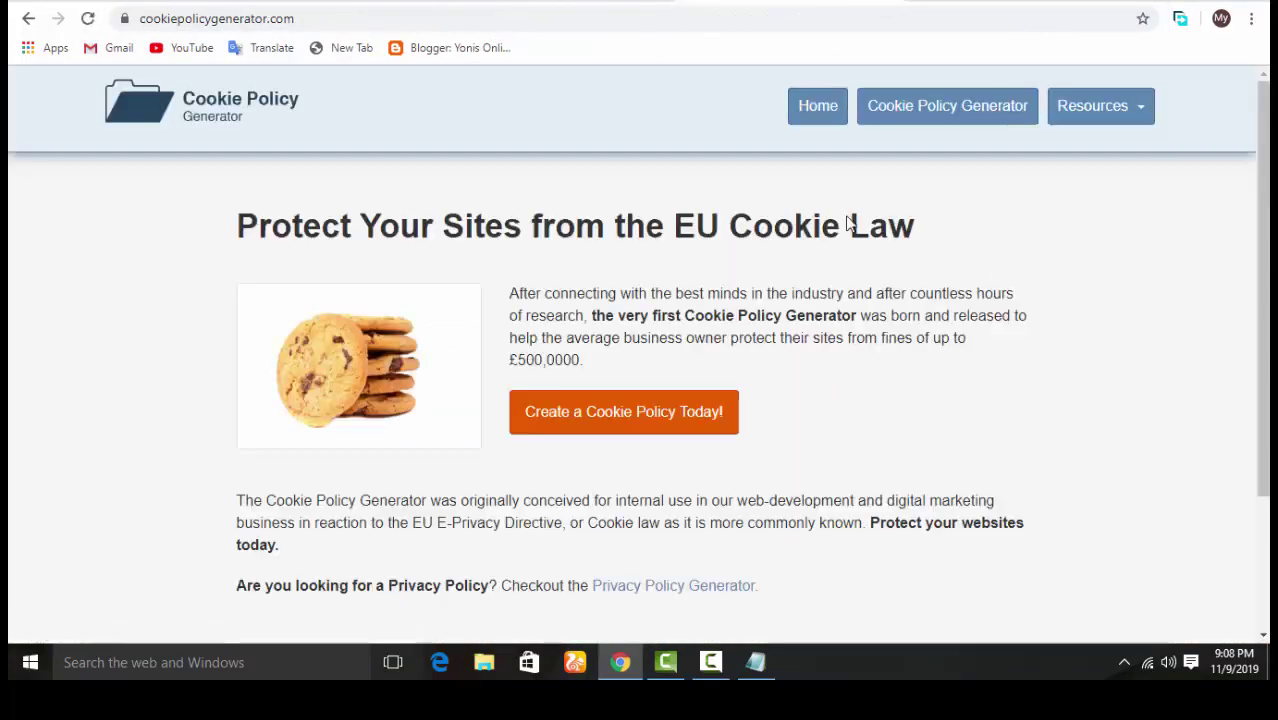
pyautogui.click(600, 421)
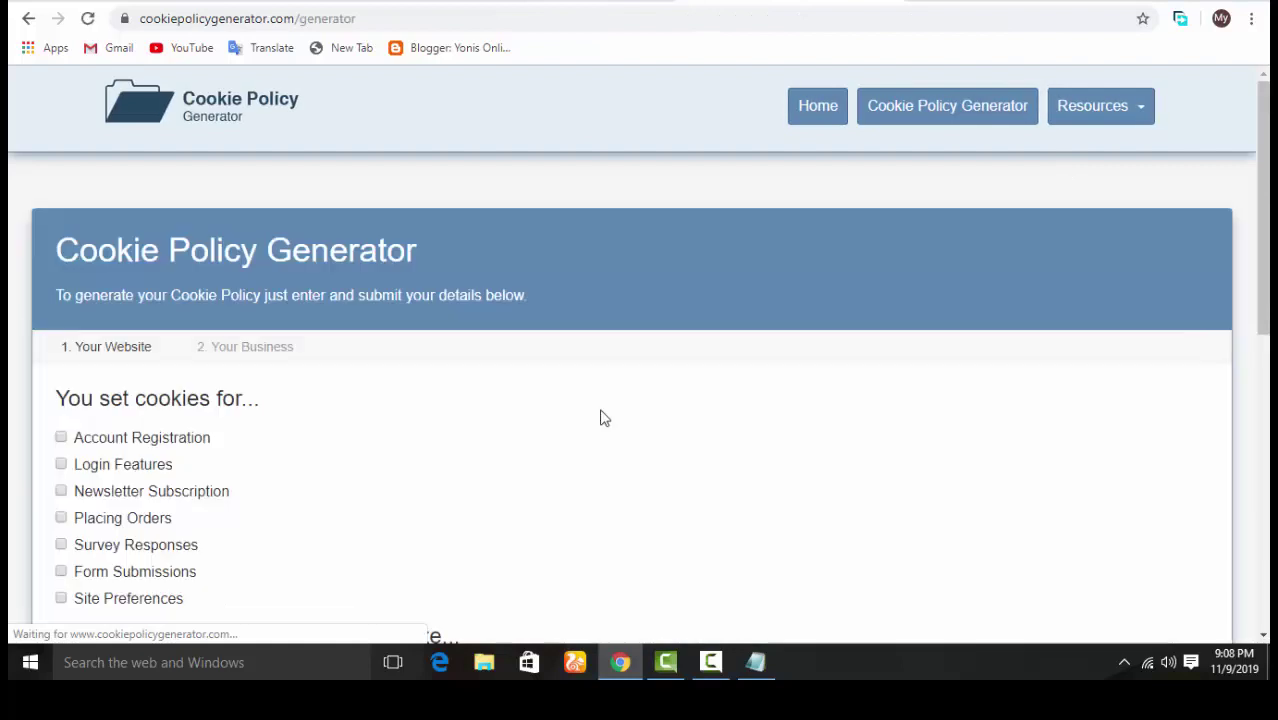
# Select Login Features for the cookies set, and Google AdSense and Behavioural Advertising for the third parties used
pyautogui.scroll(-2, 61, 290)
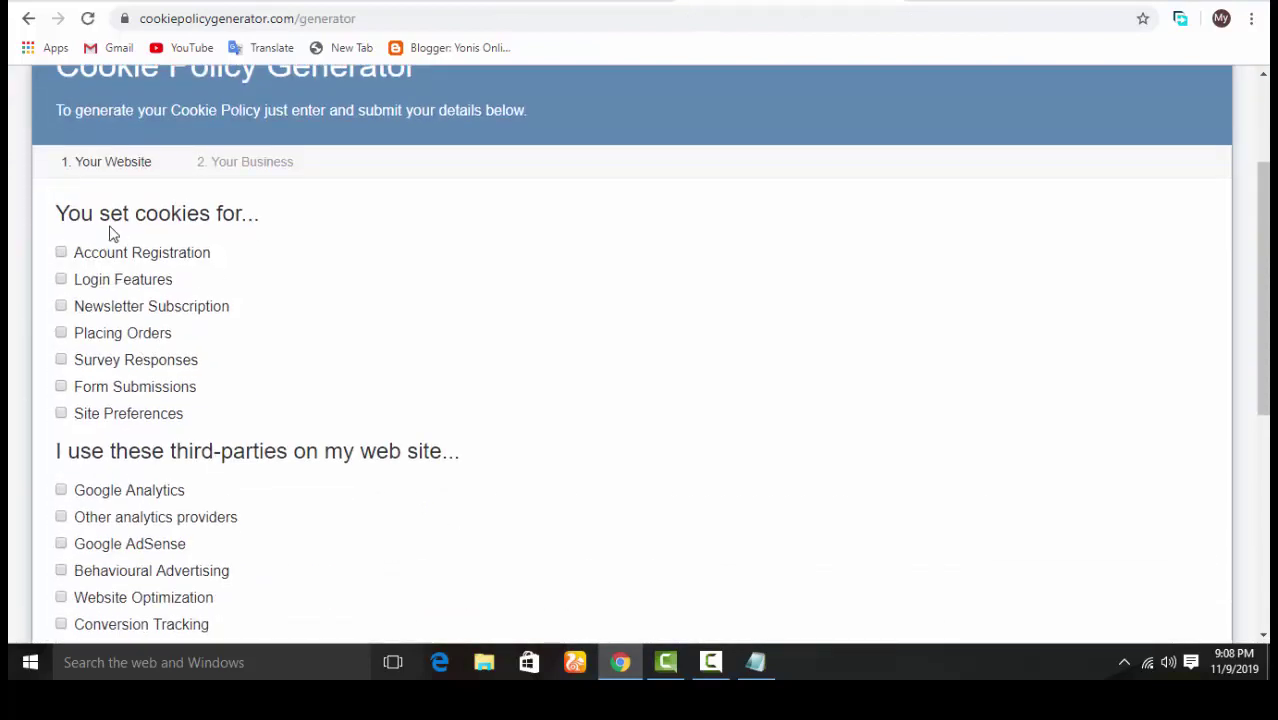
pyautogui.click(112, 281)
pyautogui.doubleClick(125, 252)
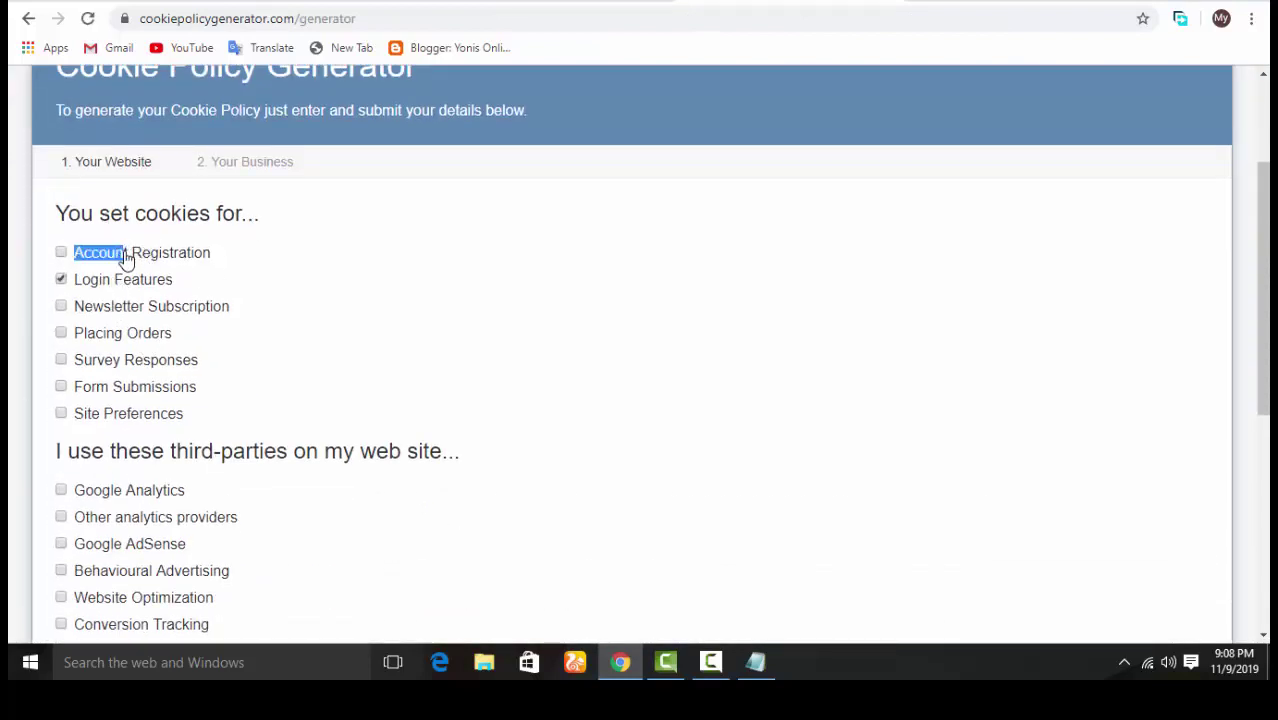
pyautogui.scroll(-2, 120, 345)
pyautogui.click(110, 386)
pyautogui.click(97, 366)
# Choose contact by email, enter the contact email address and continue to the business details
pyautogui.scroll(-2, 245, 515)
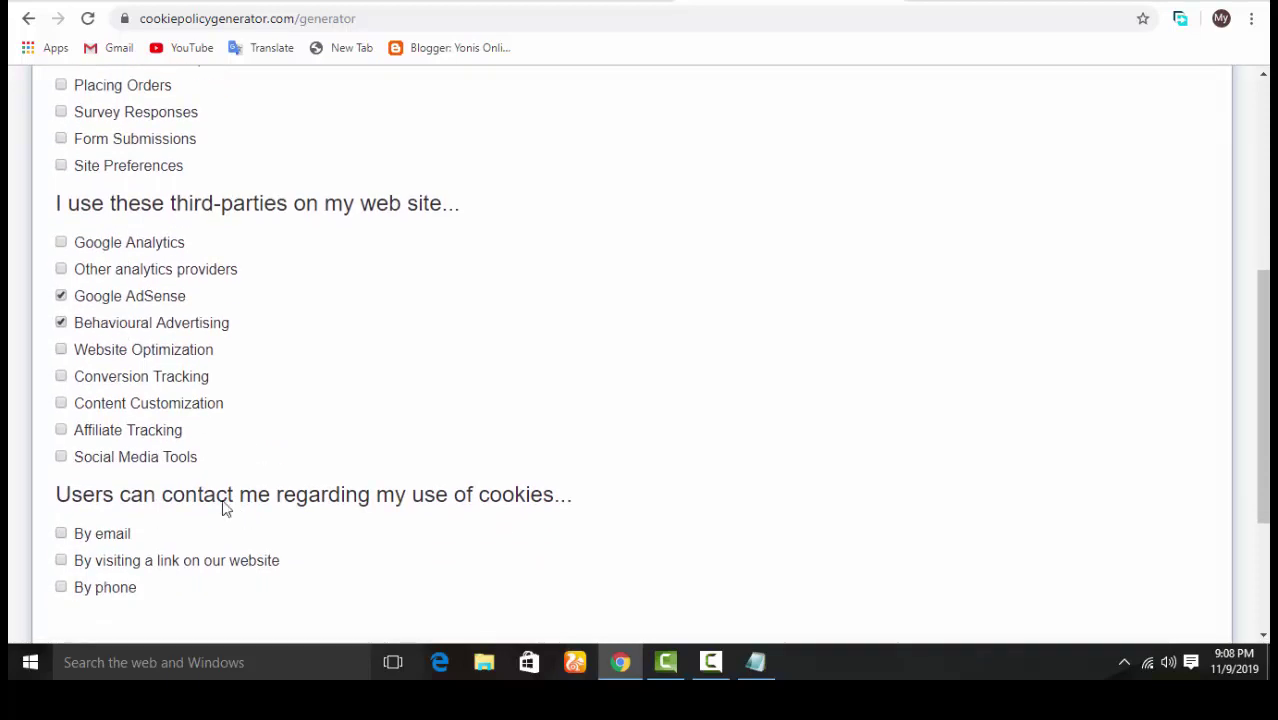
pyautogui.click(92, 412)
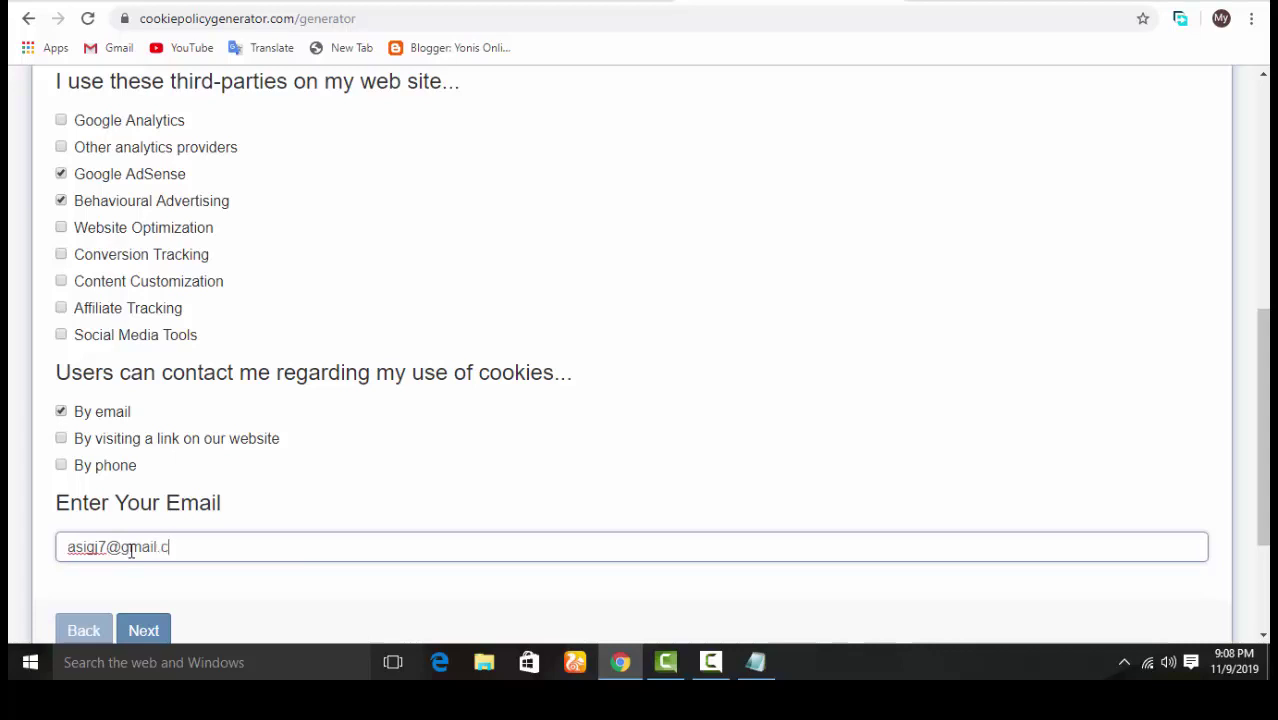
pyautogui.click(158, 625)
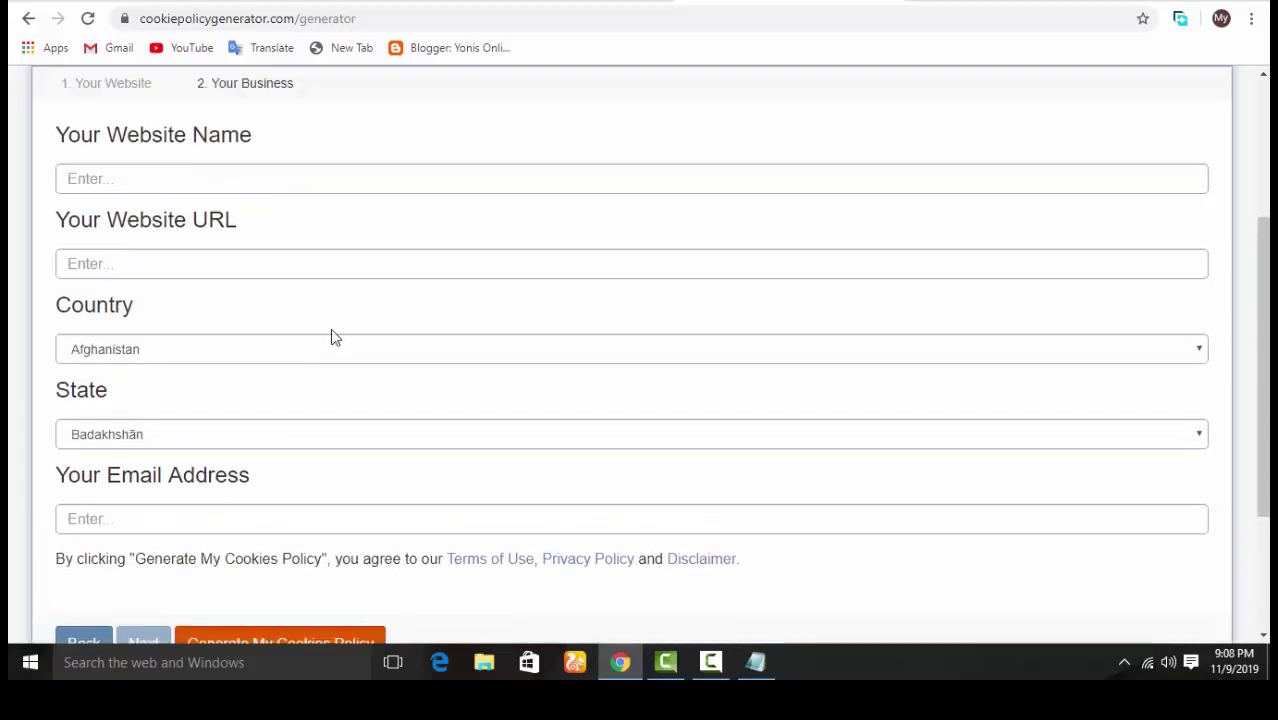
pyautogui.click(152, 180)
pyautogui.click(133, 252)
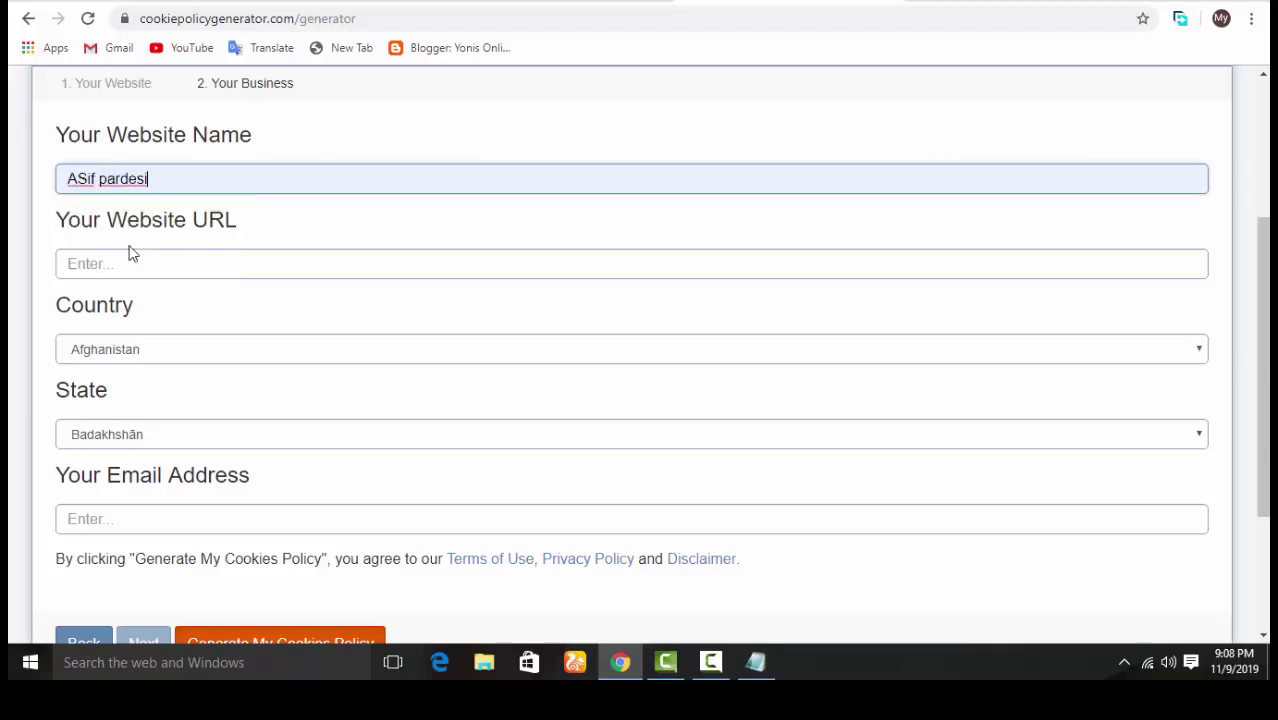
pyautogui.click(140, 261)
pyautogui.click(158, 302)
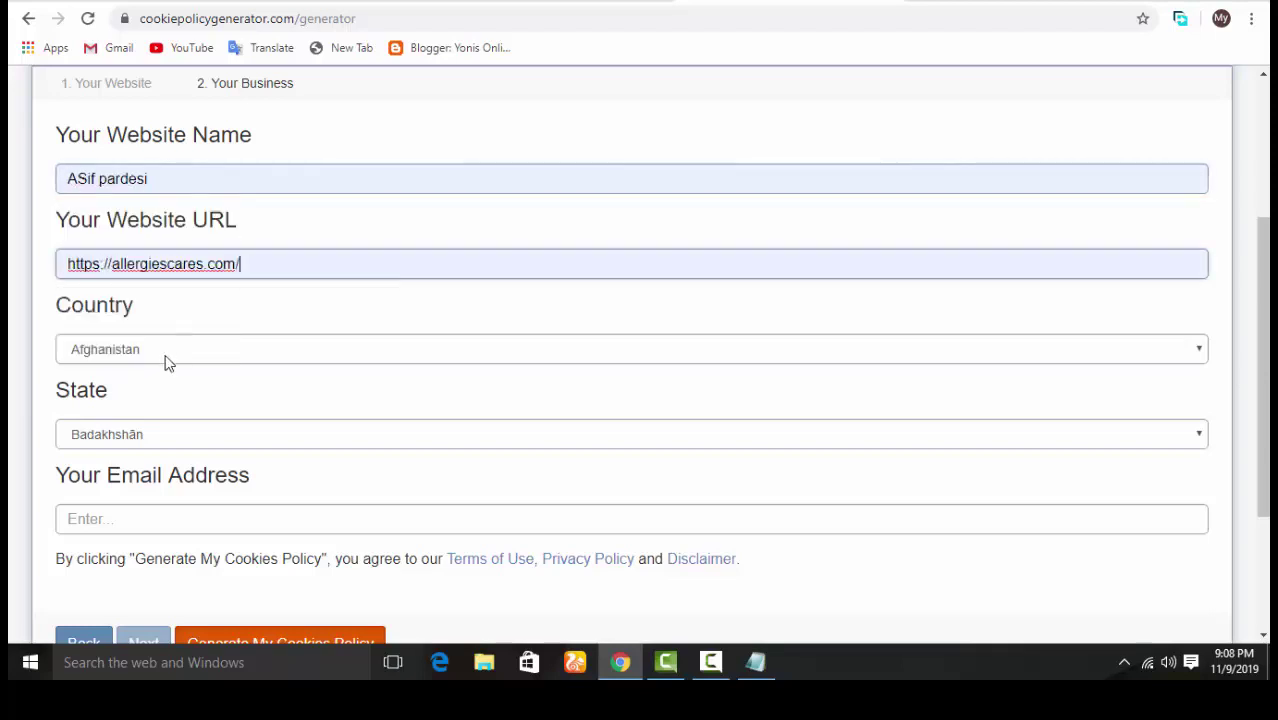
# Set the business country to Pakistan and the state to Punjab
pyautogui.click(168, 350)
pyautogui.scroll(-15, 114, 220)
pyautogui.scroll(-20, 98, 215)
pyautogui.scroll(4, 94, 131)
pyautogui.scroll(-2, 143, 203)
pyautogui.scroll(-6, 143, 208)
pyautogui.scroll(18, 137, 208)
pyautogui.scroll(-1, 118, 258)
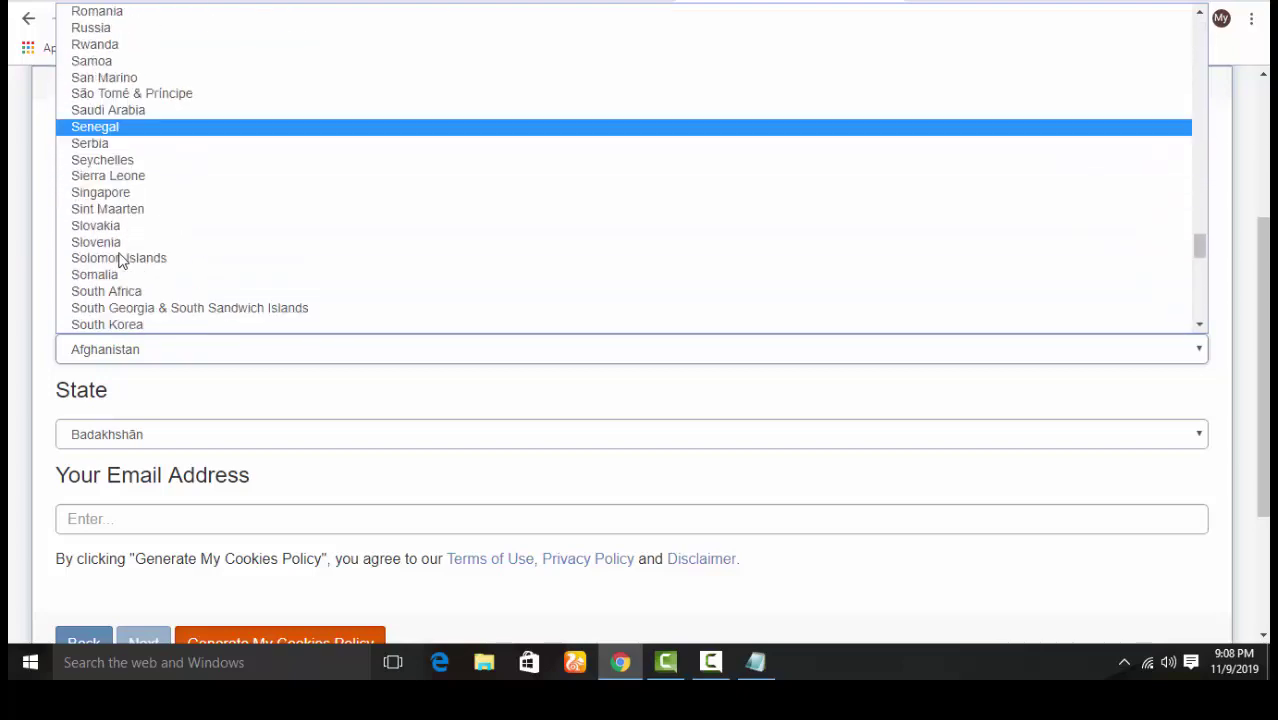
pyautogui.scroll(-2, 111, 207)
pyautogui.scroll(8, 118, 218)
pyautogui.scroll(20, 121, 218)
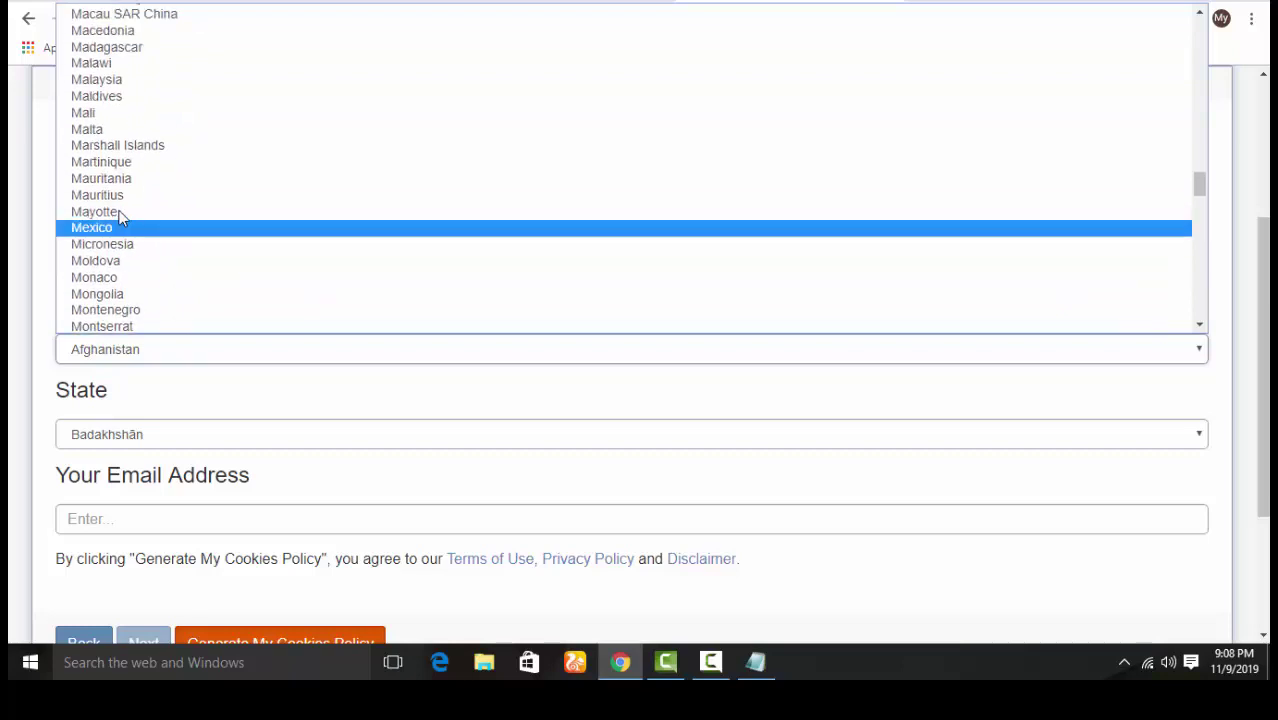
pyautogui.scroll(-20, 123, 218)
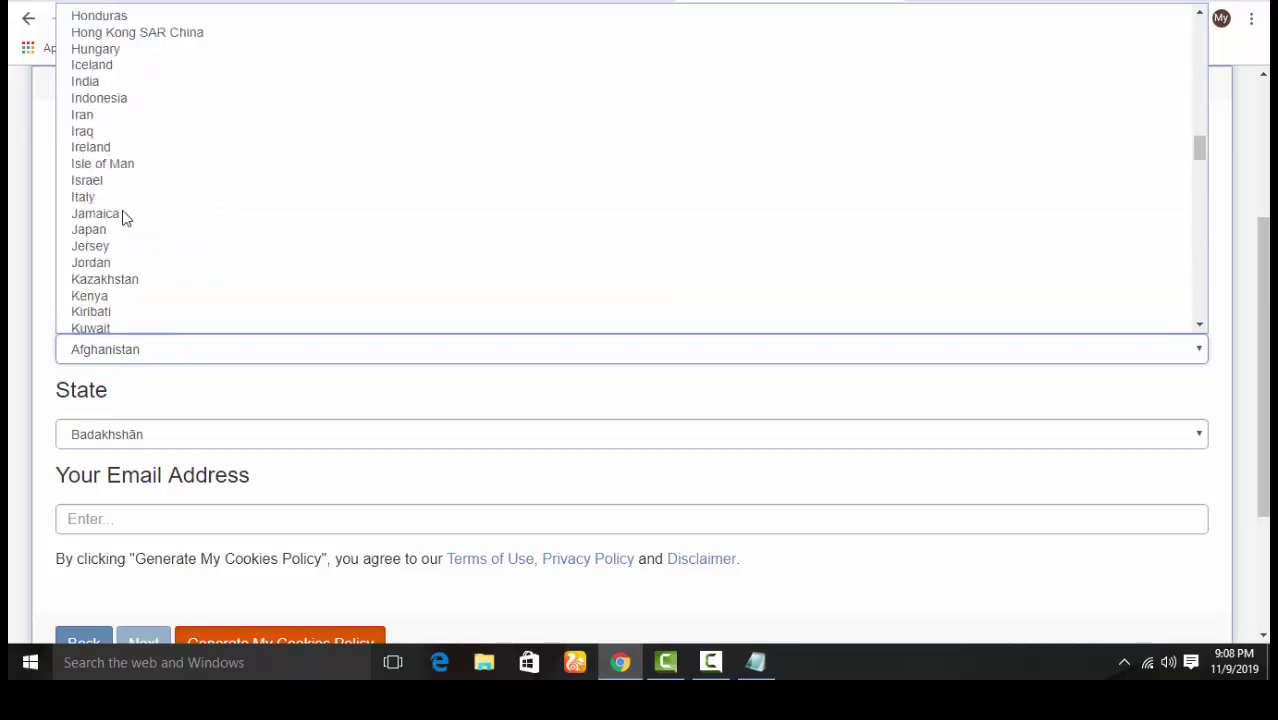
pyautogui.scroll(3, 100, 100)
pyautogui.click(105, 86)
pyautogui.click(125, 345)
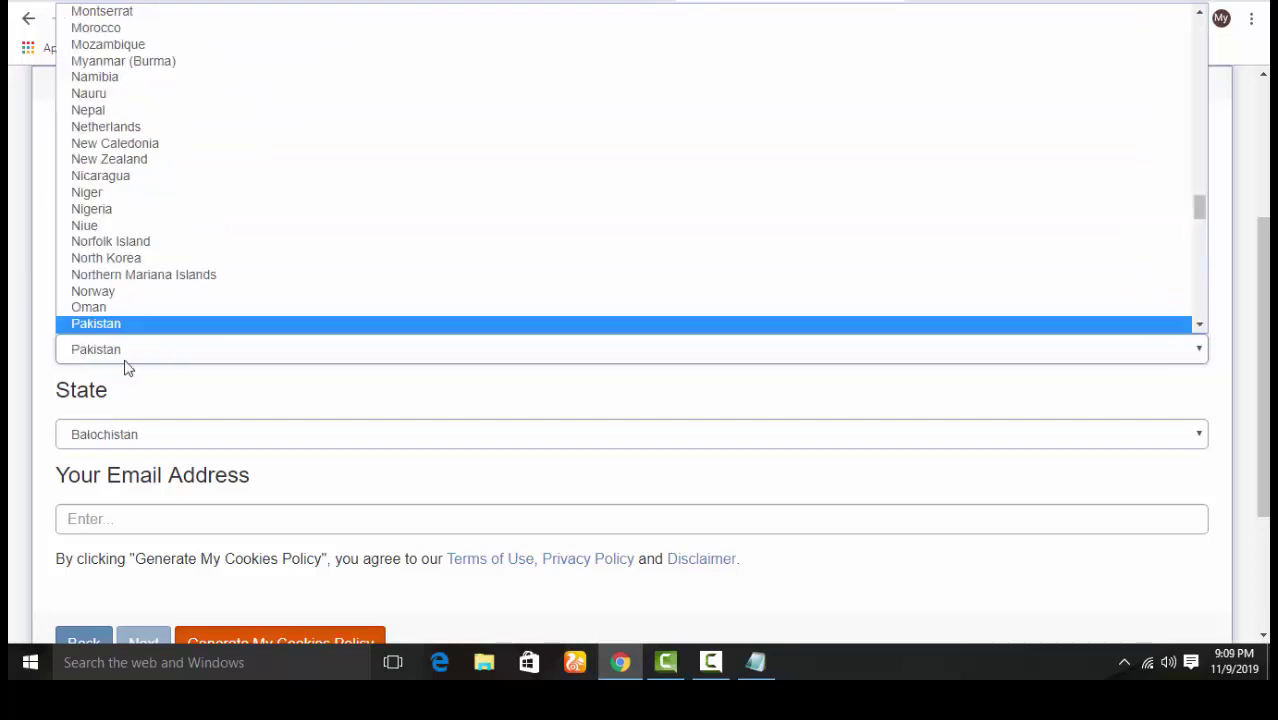
pyautogui.click(127, 437)
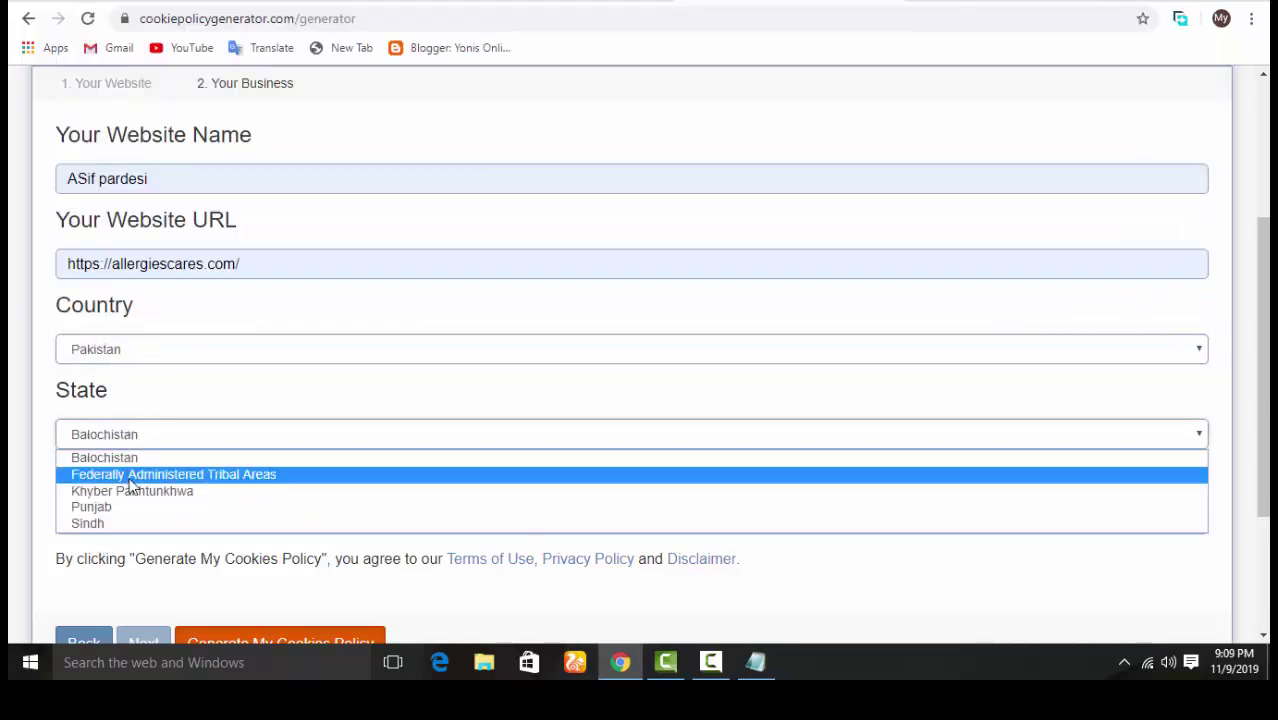
pyautogui.click(121, 508)
# Try to generate the cookie policy using a previously saved entry in the email address field
pyautogui.click(119, 533)
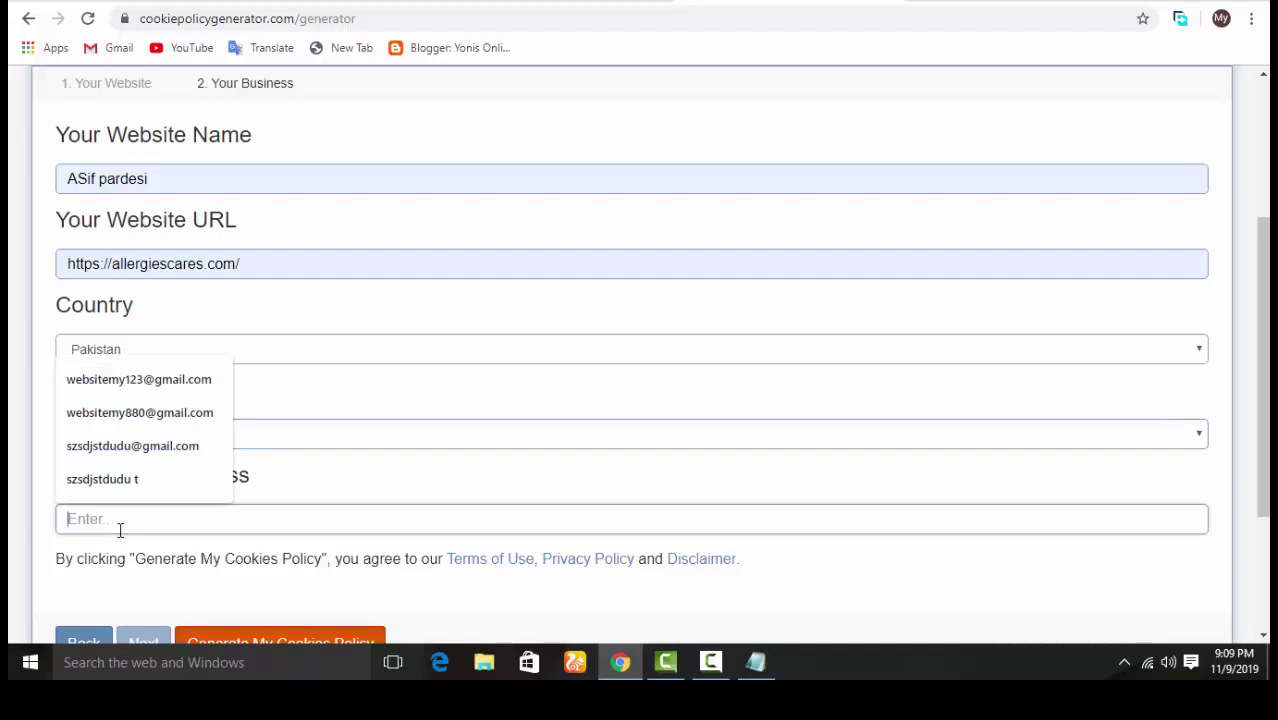
pyautogui.click(120, 485)
pyautogui.scroll(-2, 300, 457)
pyautogui.click(297, 440)
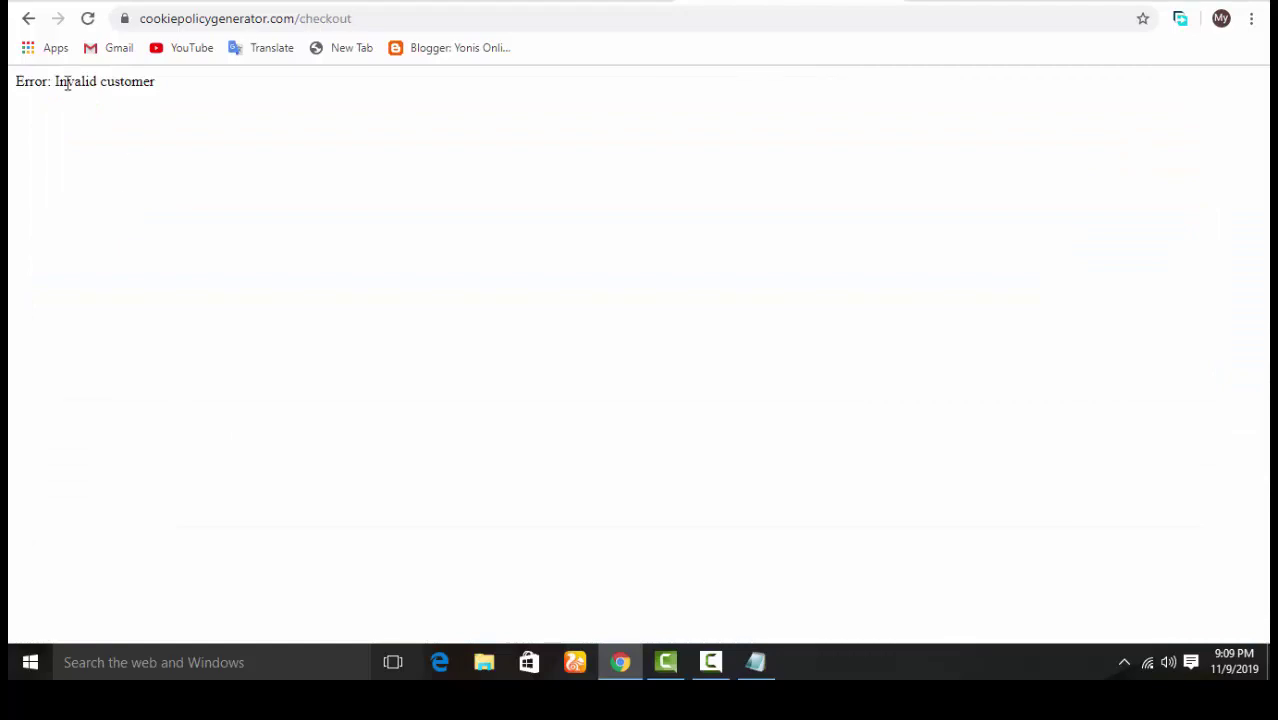
# Go back to the generator form and return to its Your Business details
pyautogui.click(28, 19)
pyautogui.scroll(-2, 200, 560)
pyautogui.click(160, 439)
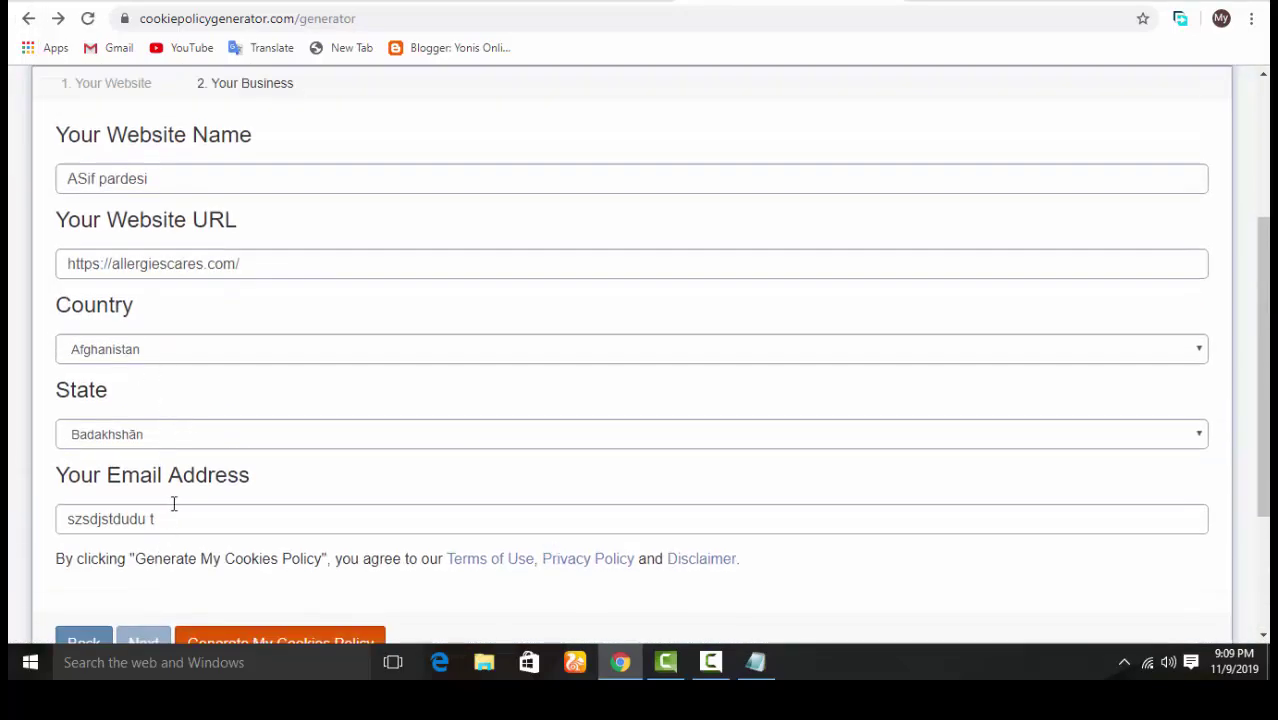
pyautogui.click(148, 512)
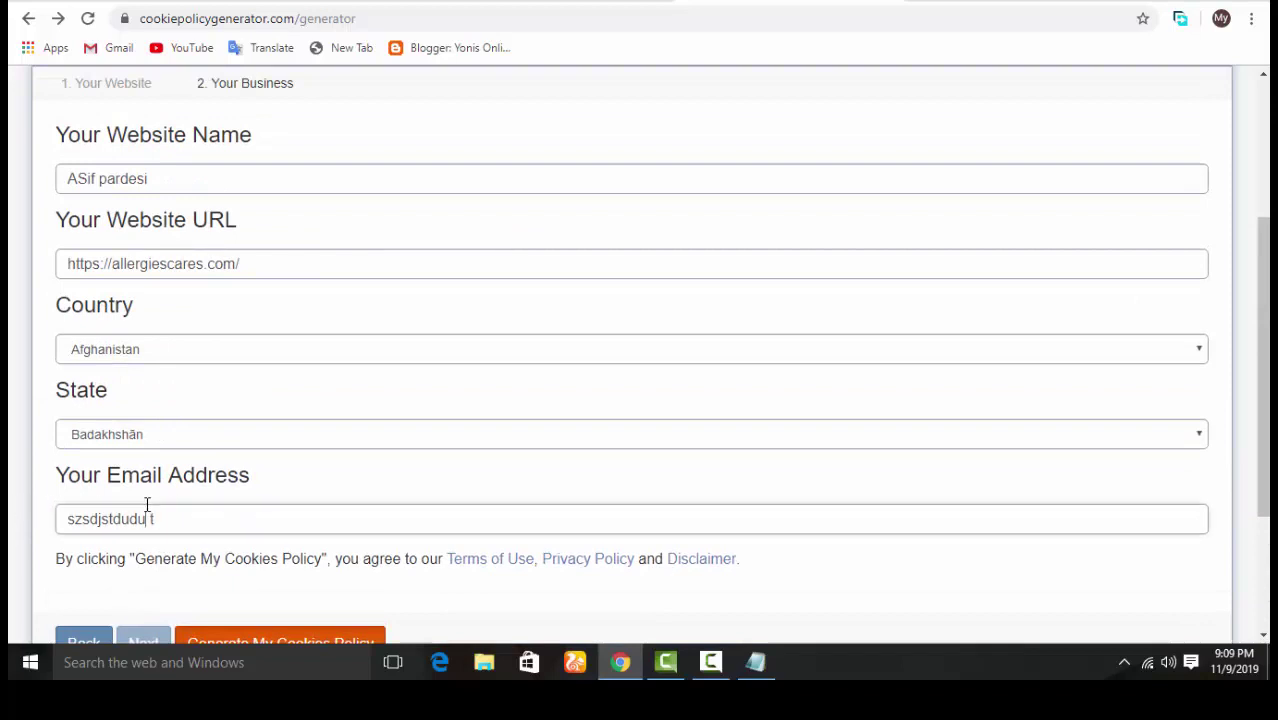
# Choose Pakistan as the country and Punjab as the state in the reopened business details
pyautogui.click(114, 356)
pyautogui.scroll(-20, 108, 140)
pyautogui.scroll(-5, 99, 141)
pyautogui.scroll(11, 105, 140)
pyautogui.scroll(5, 110, 145)
pyautogui.scroll(-7, 106, 149)
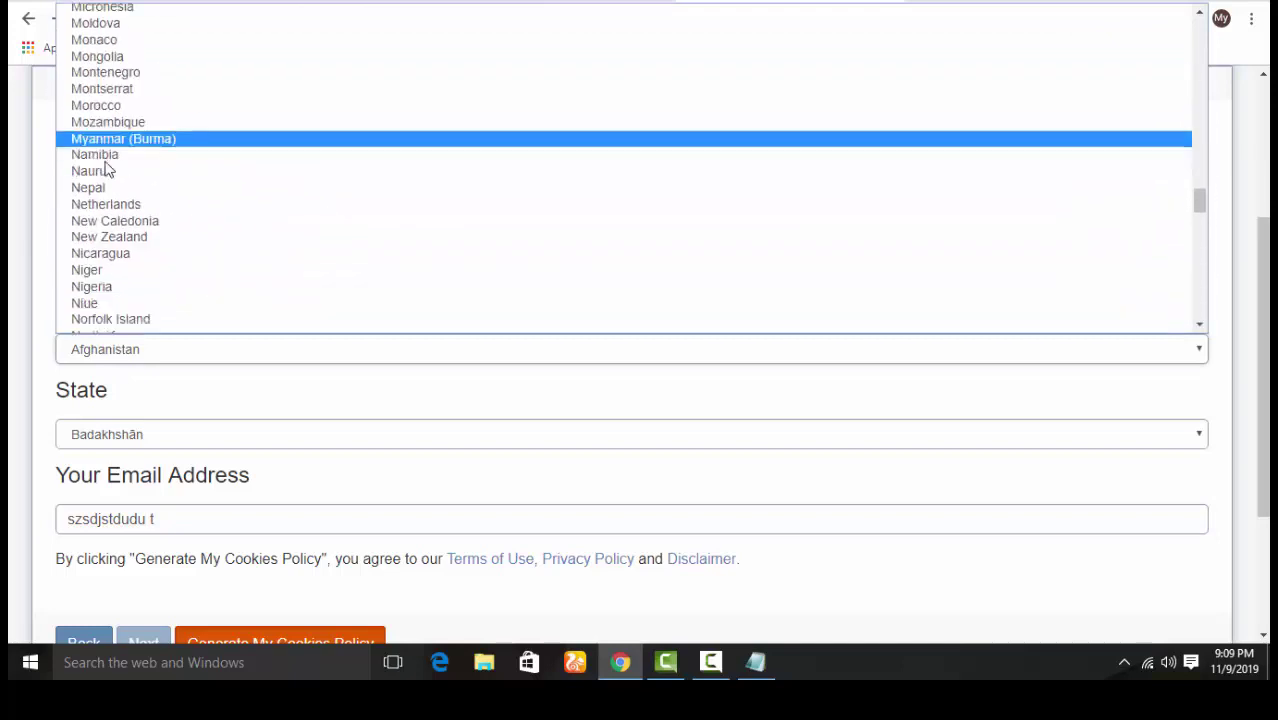
pyautogui.click(112, 270)
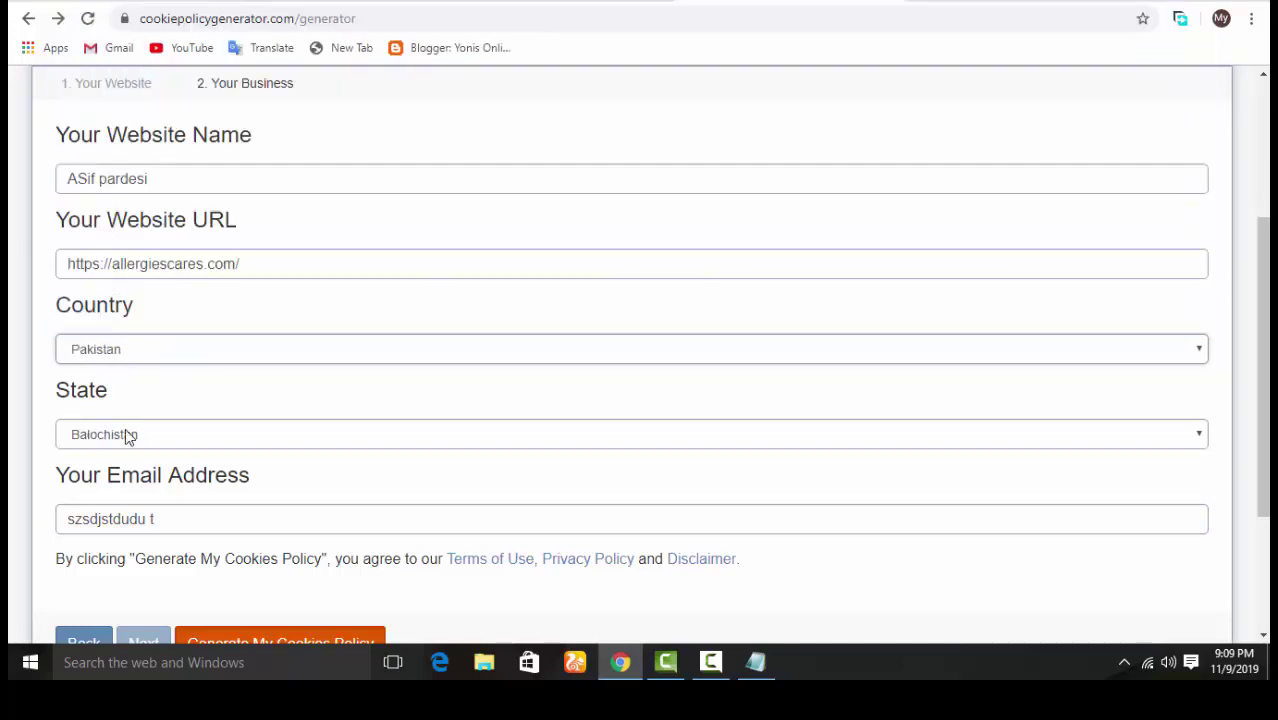
pyautogui.click(126, 436)
pyautogui.click(100, 507)
# Replace the email field's entry with a complete saved email address and generate the cookie policy
pyautogui.click(160, 520)
pyautogui.moveTo(168, 521); pyautogui.dragTo(79, 428)
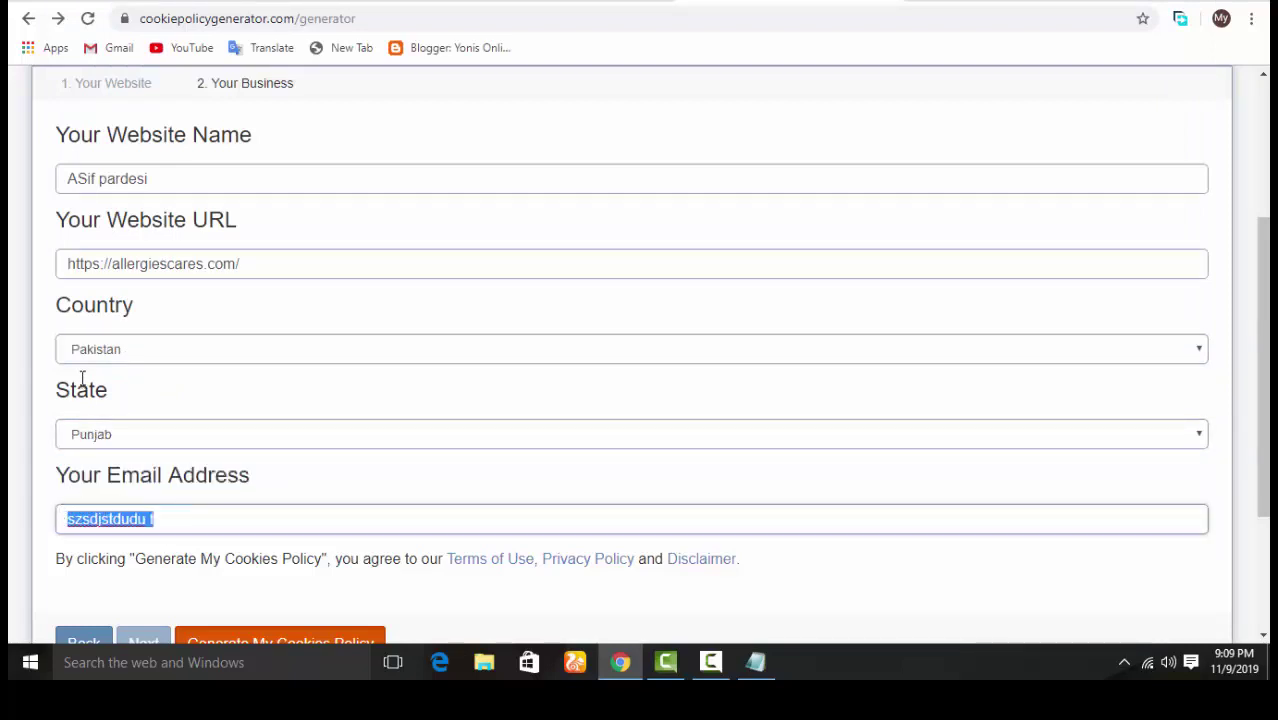
pyautogui.press('BackSpace')
pyautogui.click(134, 520)
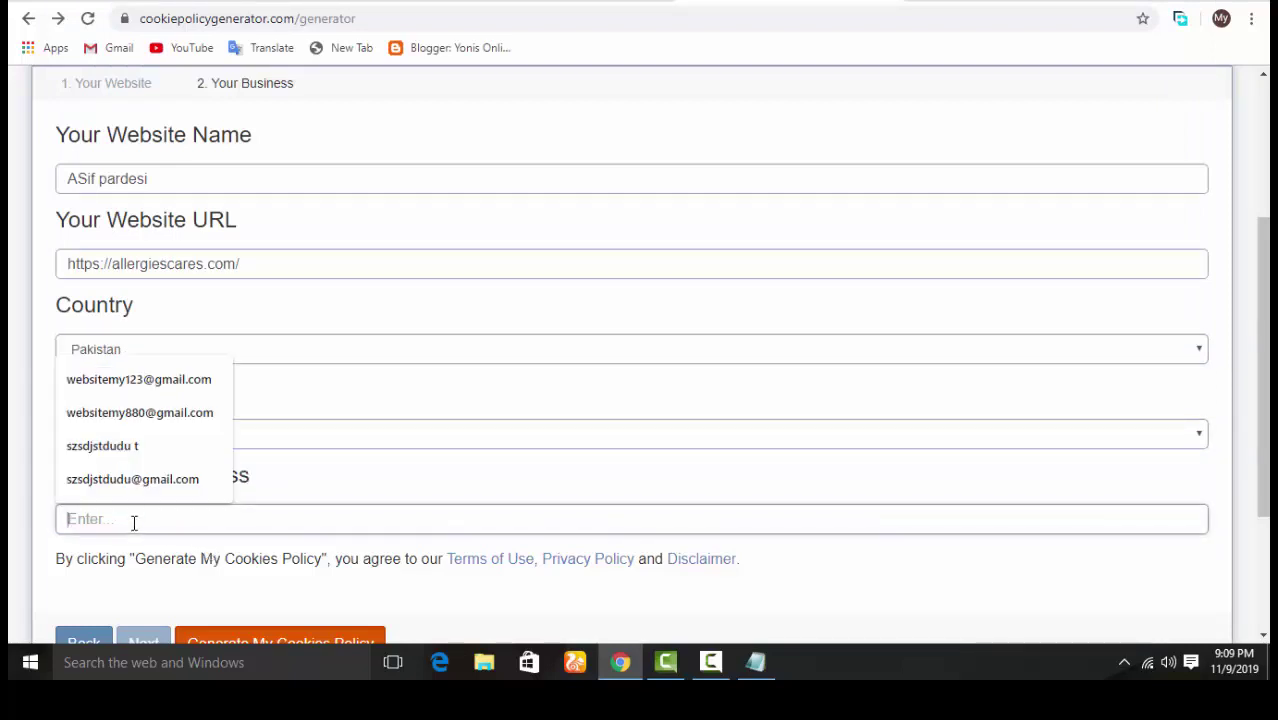
pyautogui.click(149, 479)
pyautogui.scroll(-3, 160, 480)
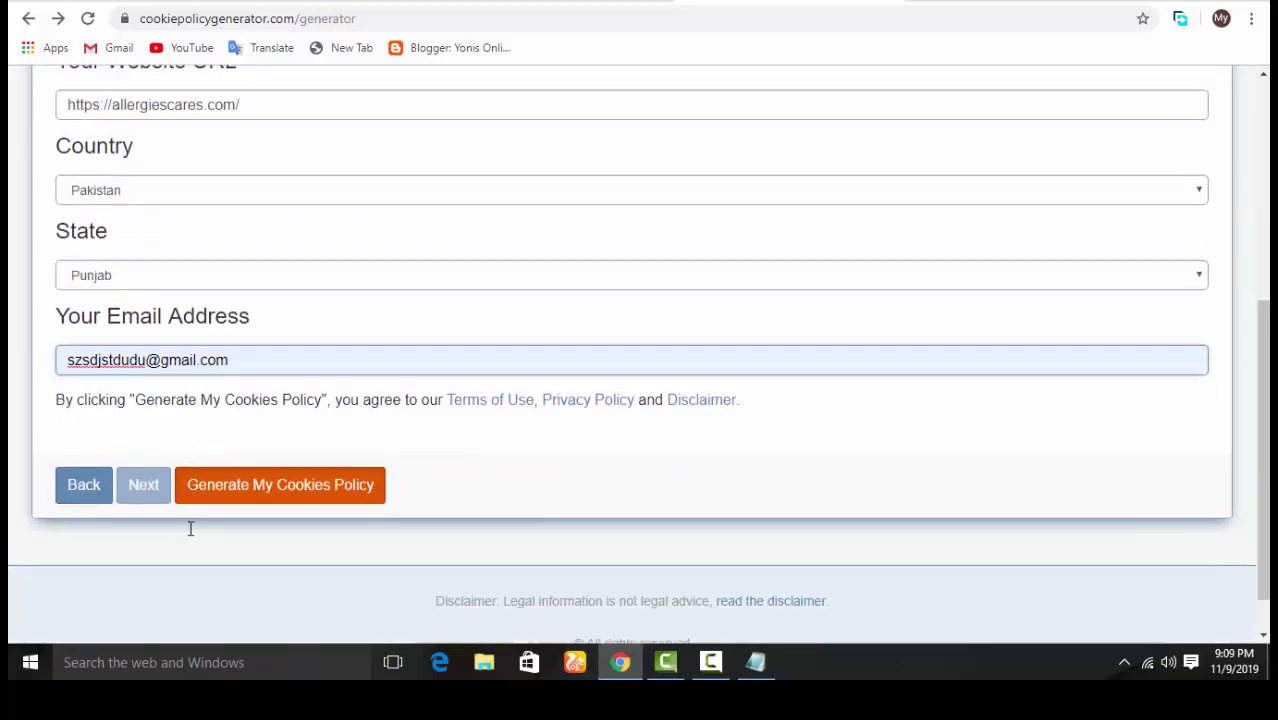
pyautogui.click(253, 461)
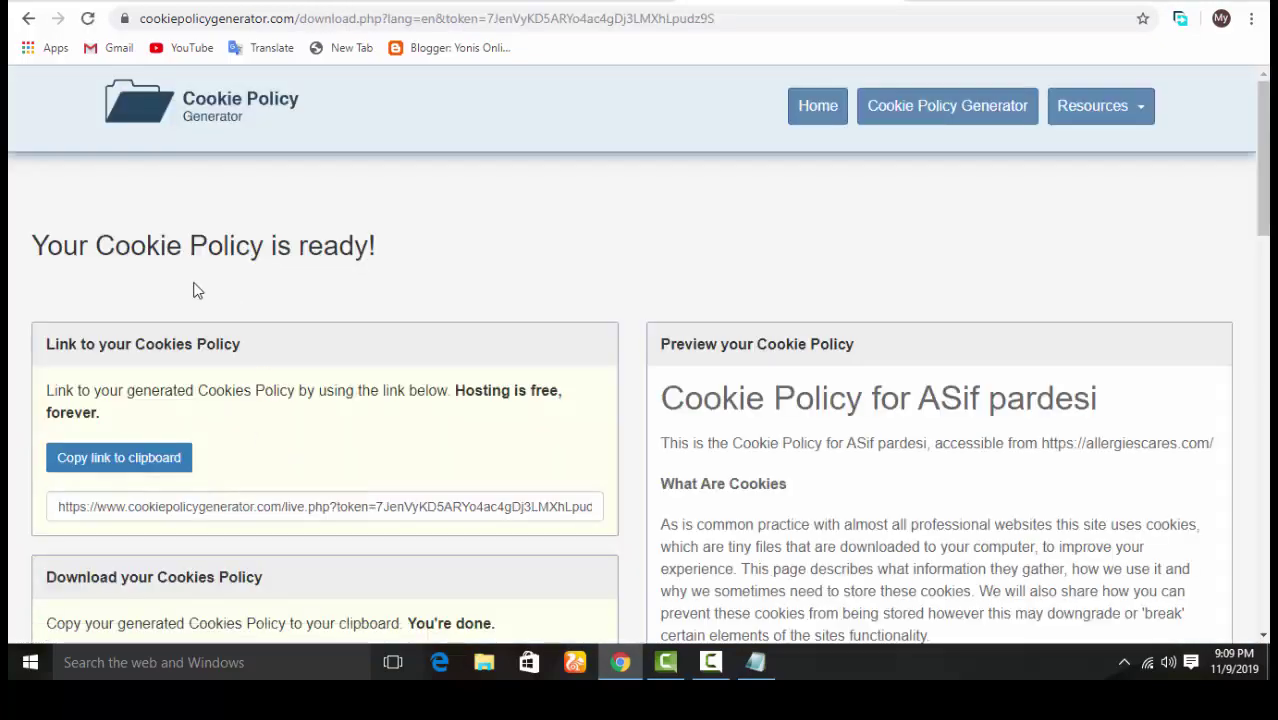
# Look through the generated cookie policy preview, selecting its text from the heading downward
pyautogui.scroll(-2, 211, 290)
pyautogui.moveTo(660, 225); pyautogui.dragTo(1265, 668)
pyautogui.click(1045, 426)
pyautogui.scroll(7, 947, 431)
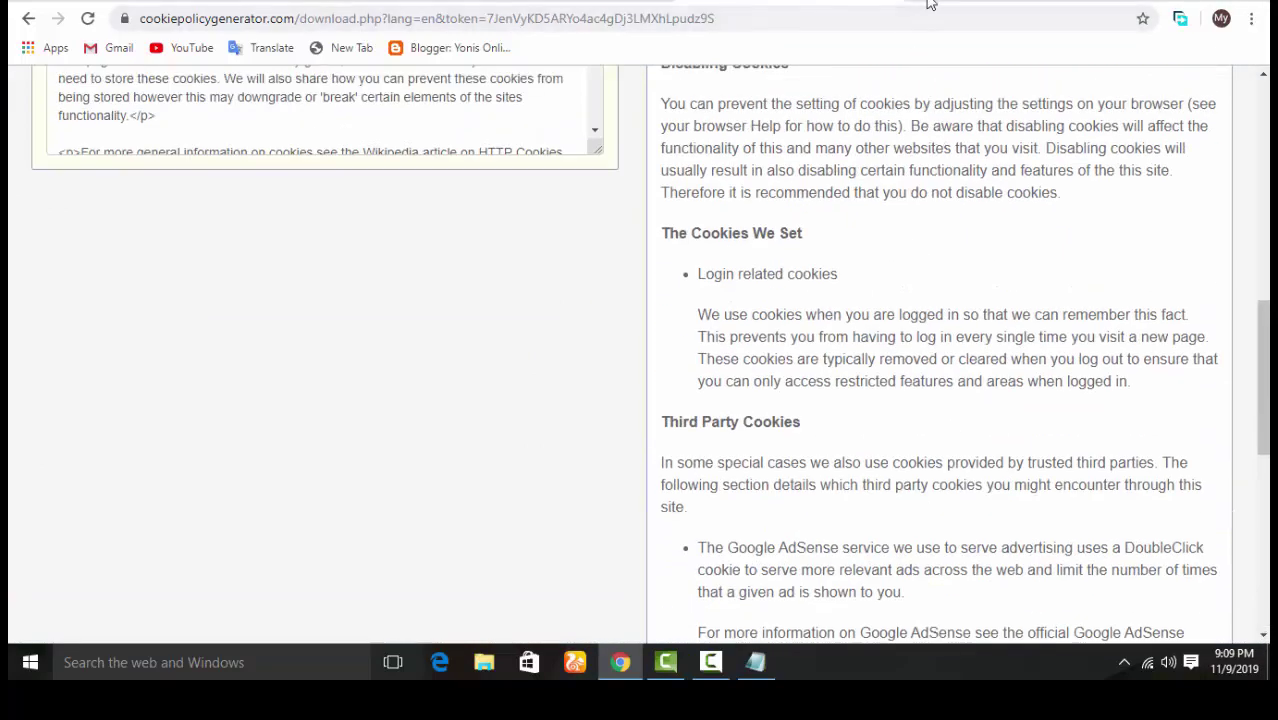
# Switch back to the Blogger page list and open the About US page for editing to view its content
pyautogui.click(130, 2)
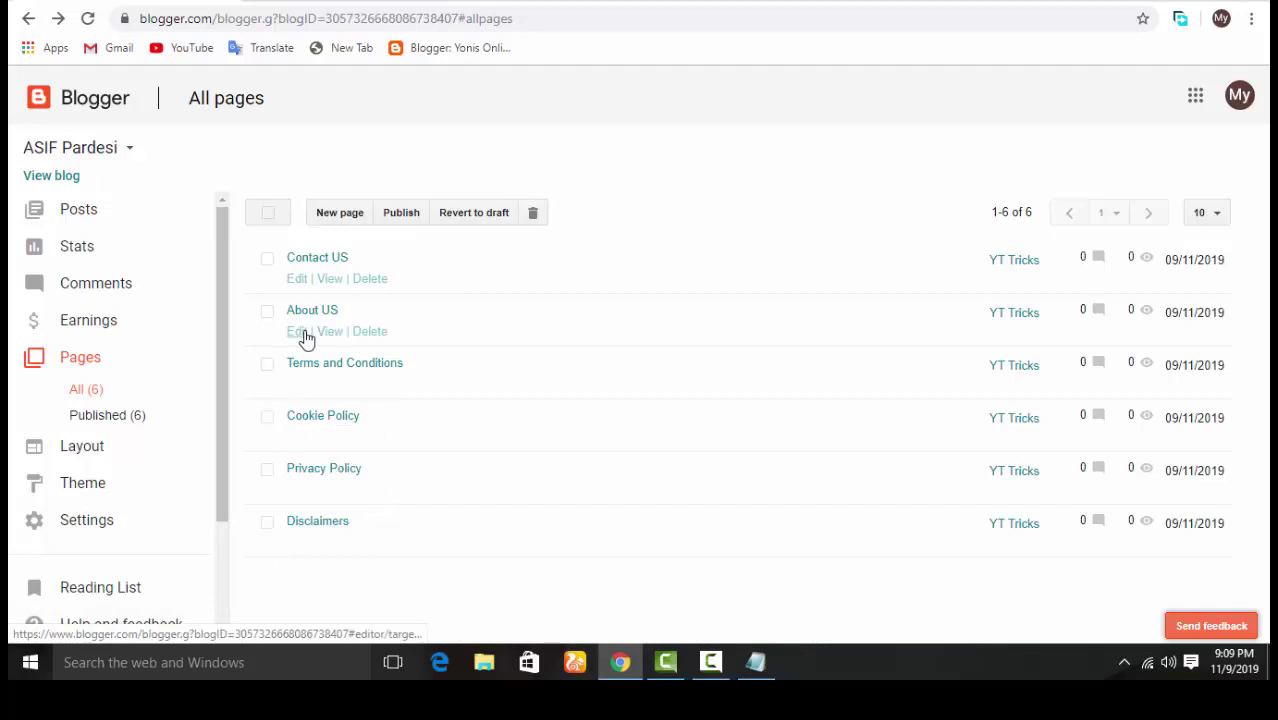
pyautogui.click(297, 332)
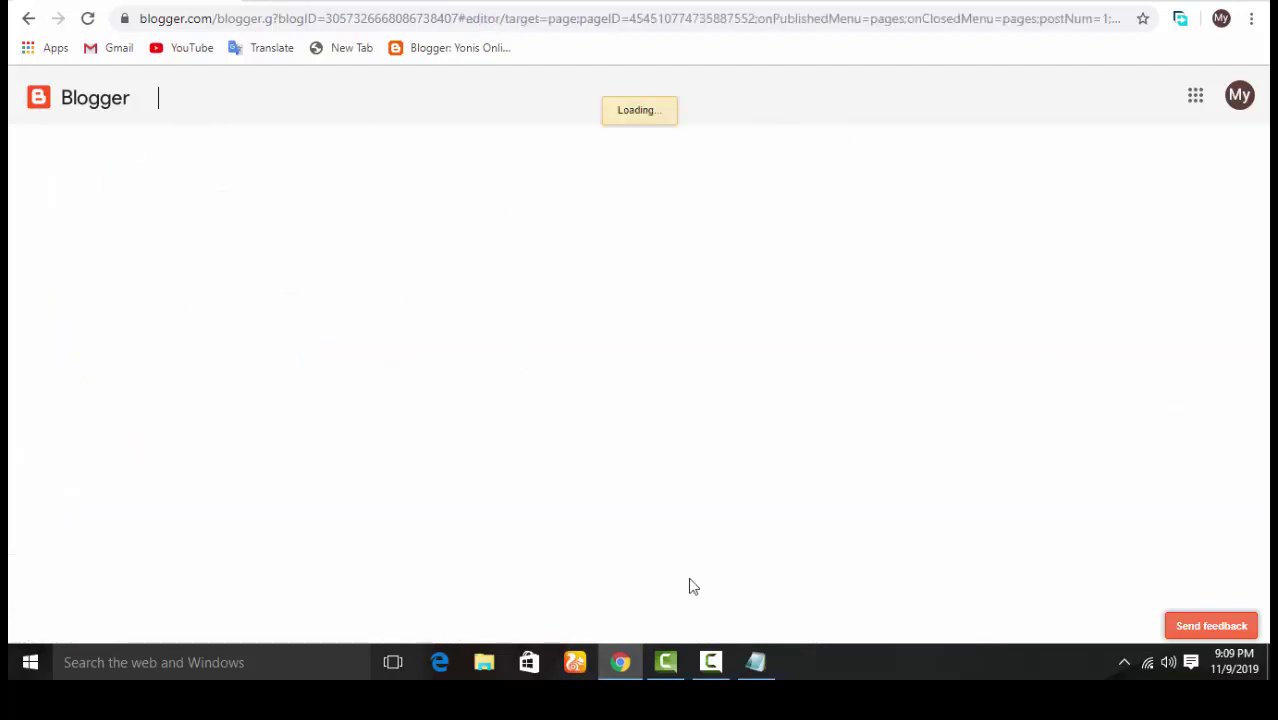
pyautogui.click(710, 662)
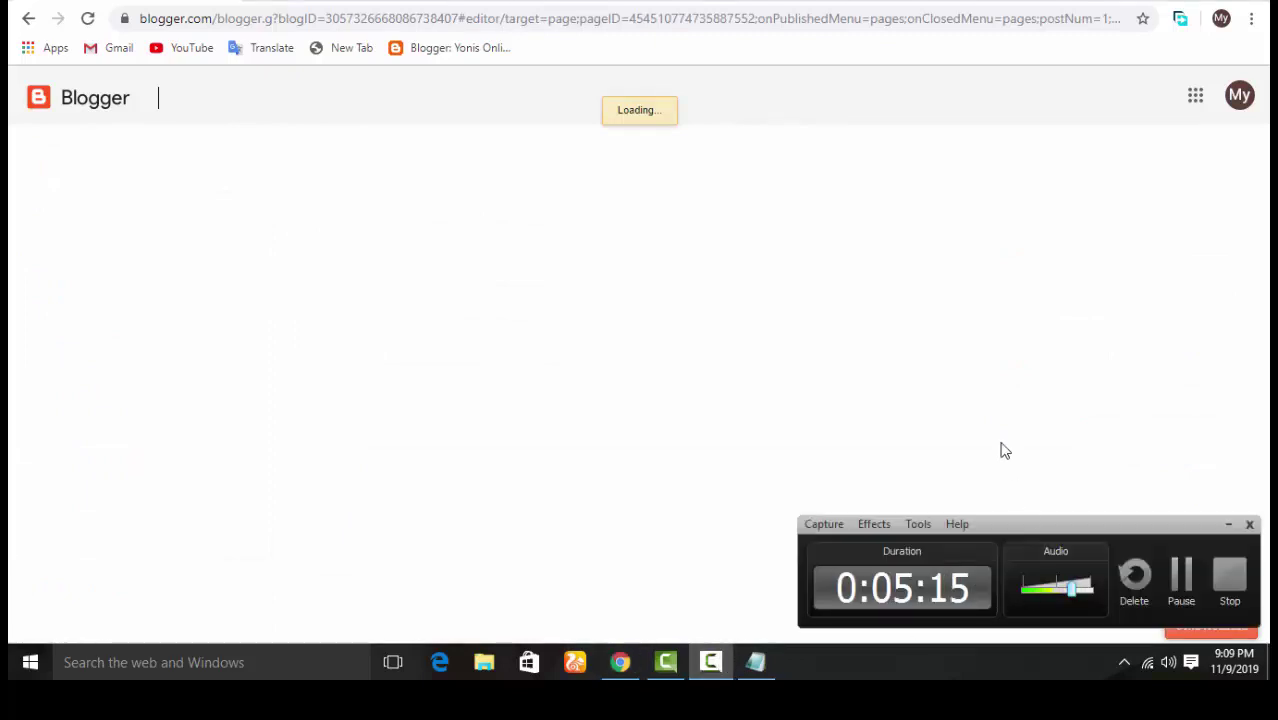
pyautogui.click(1228, 523)
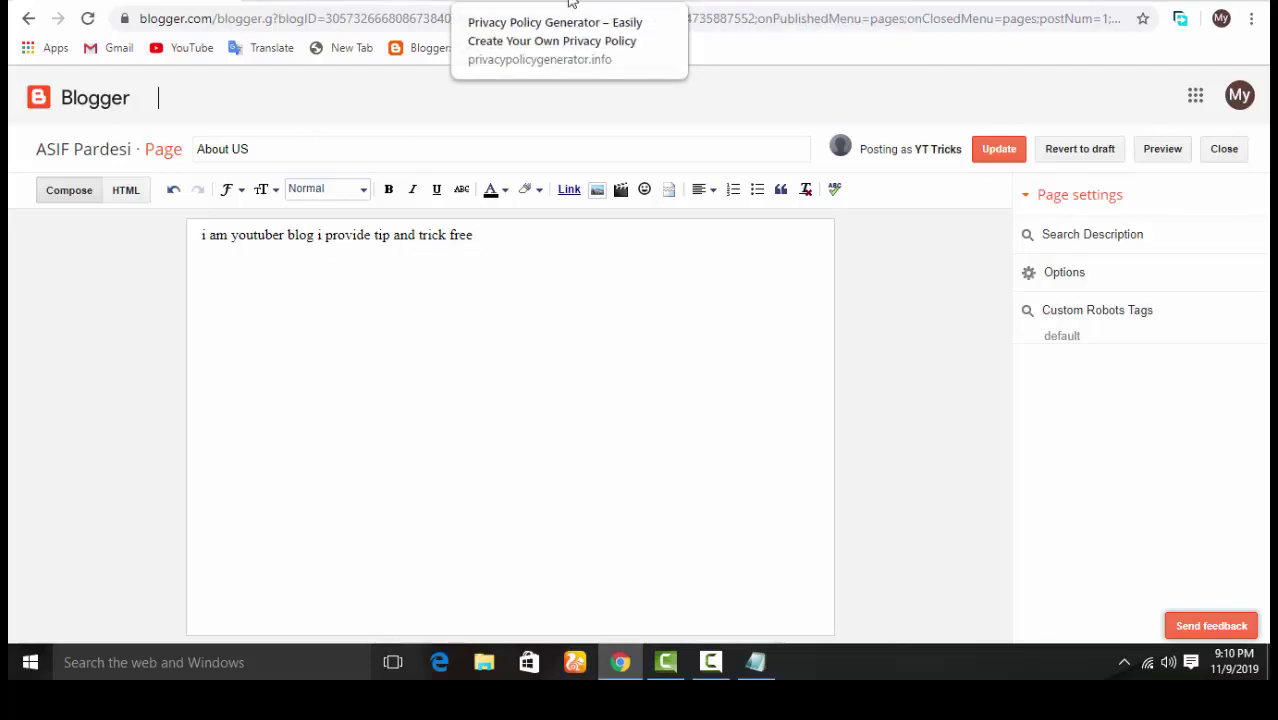
# Return to the list of all pages and open the Contact US page for editing
pyautogui.click(28, 18)
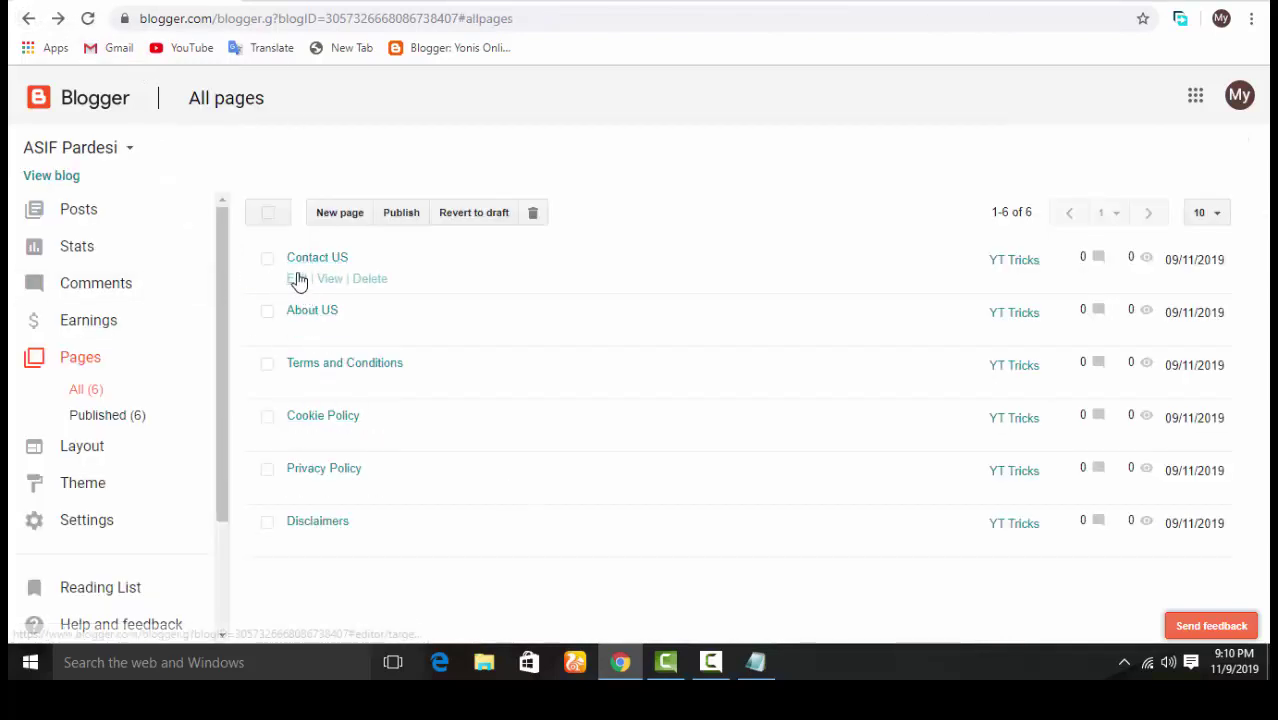
pyautogui.click(297, 280)
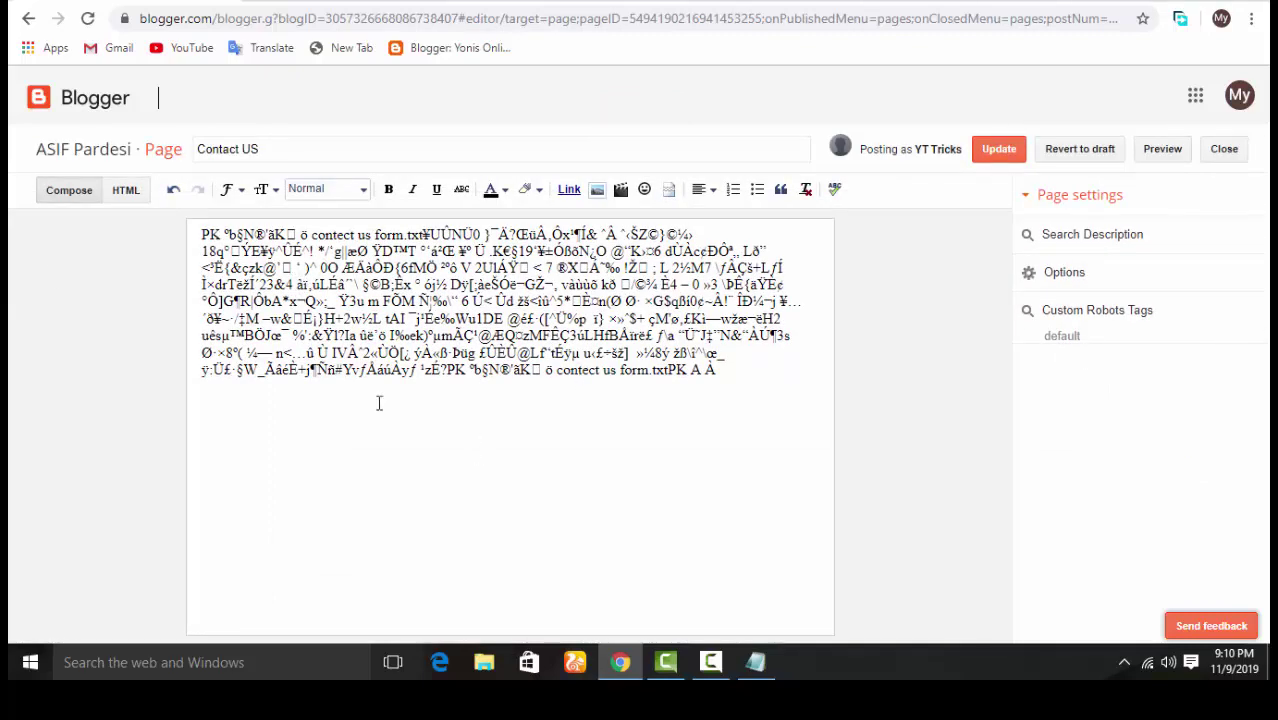
# Copy the entire body text of the Contact US page from the compose view
pyautogui.click(118, 190)
pyautogui.click(85, 197)
pyautogui.moveTo(799, 391); pyautogui.dragTo(275, 217)
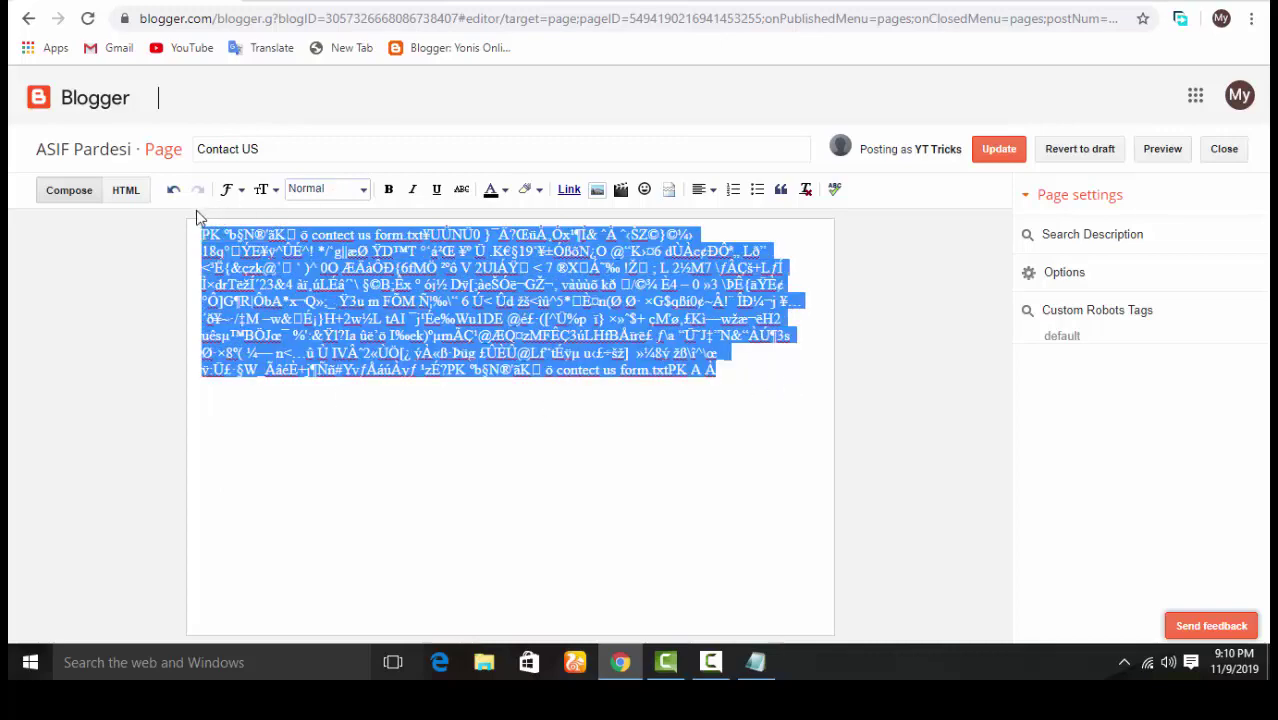
pyautogui.rightClick(309, 256)
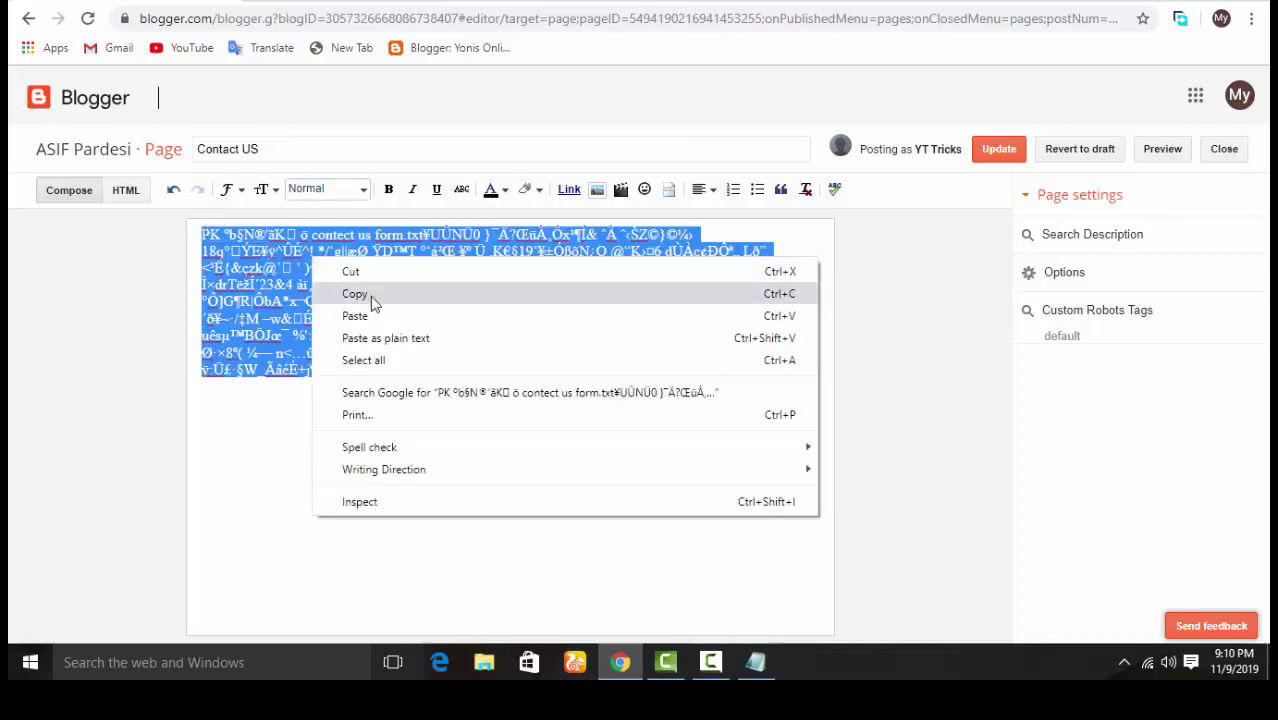
pyautogui.click(372, 296)
# Delete the entire body text of the Contact US page in the compose view
pyautogui.click(140, 196)
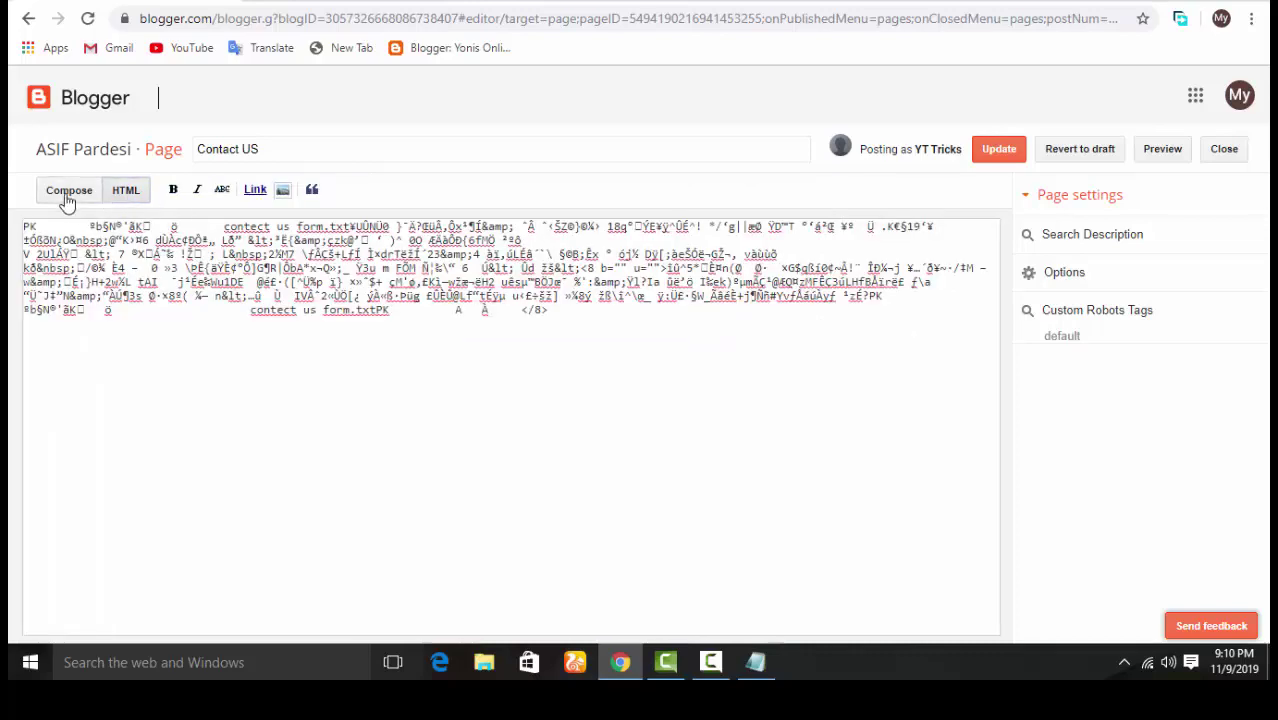
pyautogui.click(67, 194)
pyautogui.moveTo(731, 369); pyautogui.dragTo(183, 223)
pyautogui.press('BackSpace')
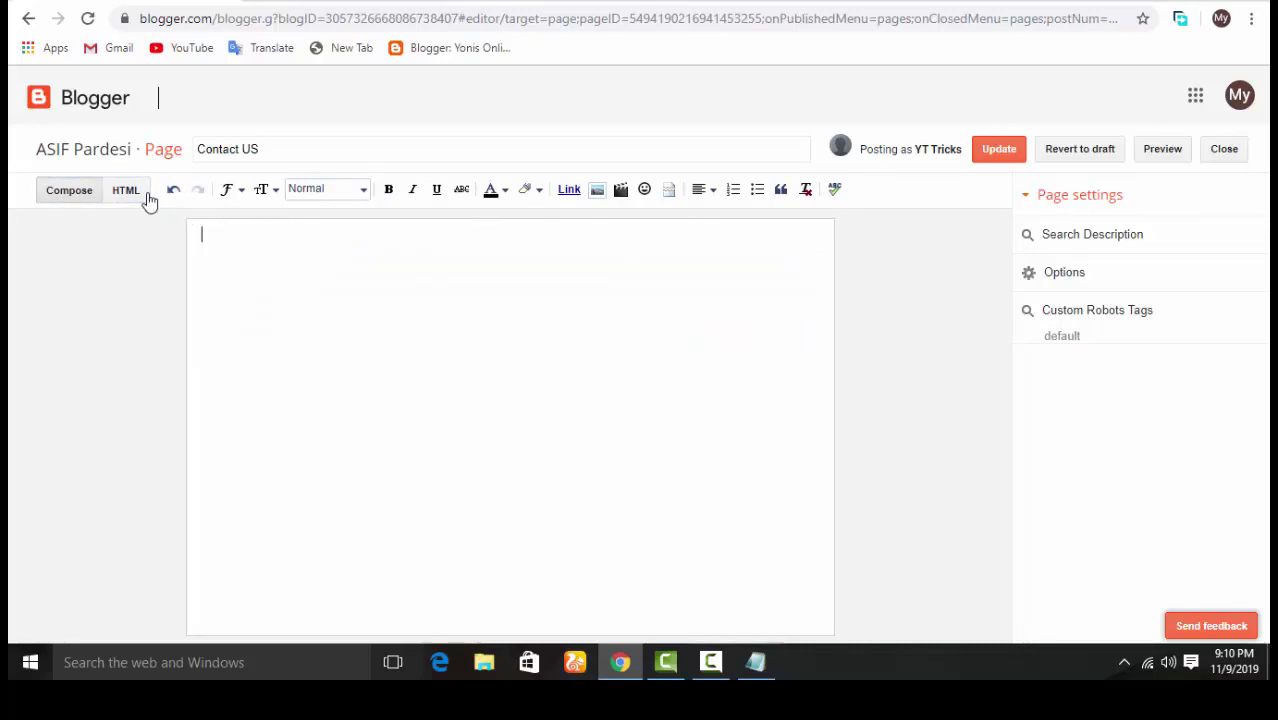
# Paste the copied text into the Contact US page's HTML source and update the page
pyautogui.click(126, 190)
pyautogui.rightClick(388, 286)
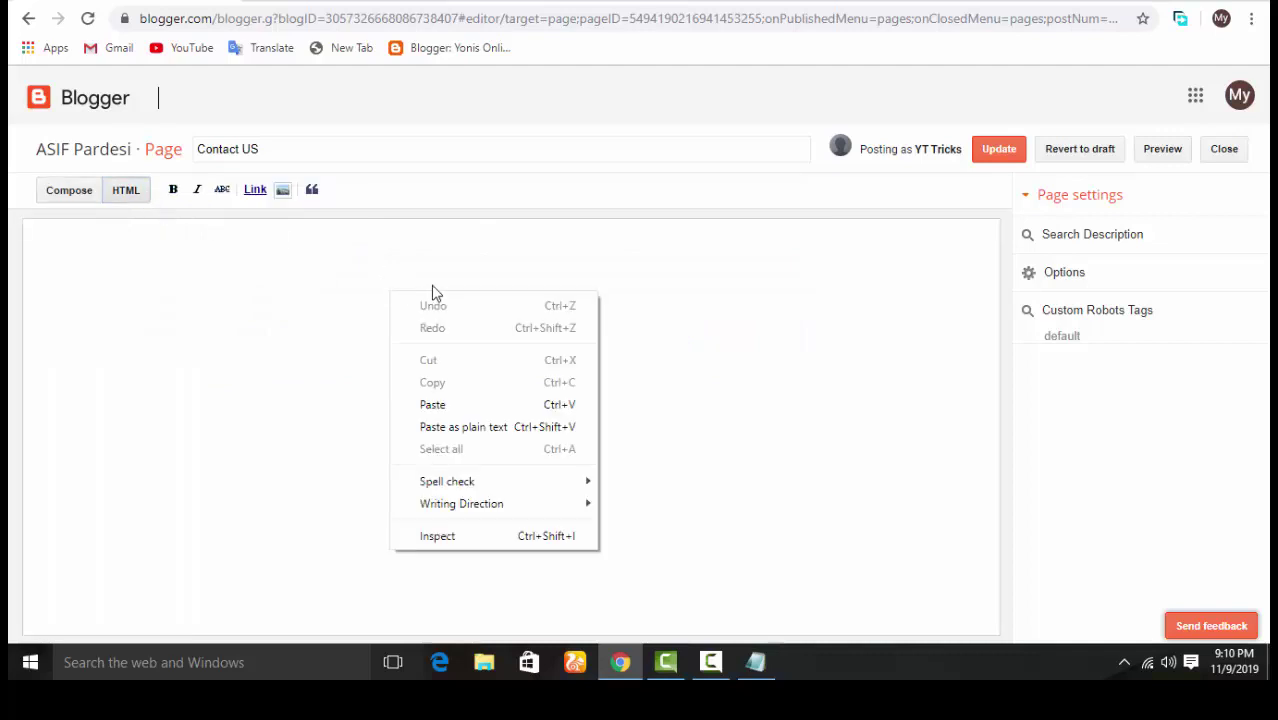
pyautogui.click(451, 412)
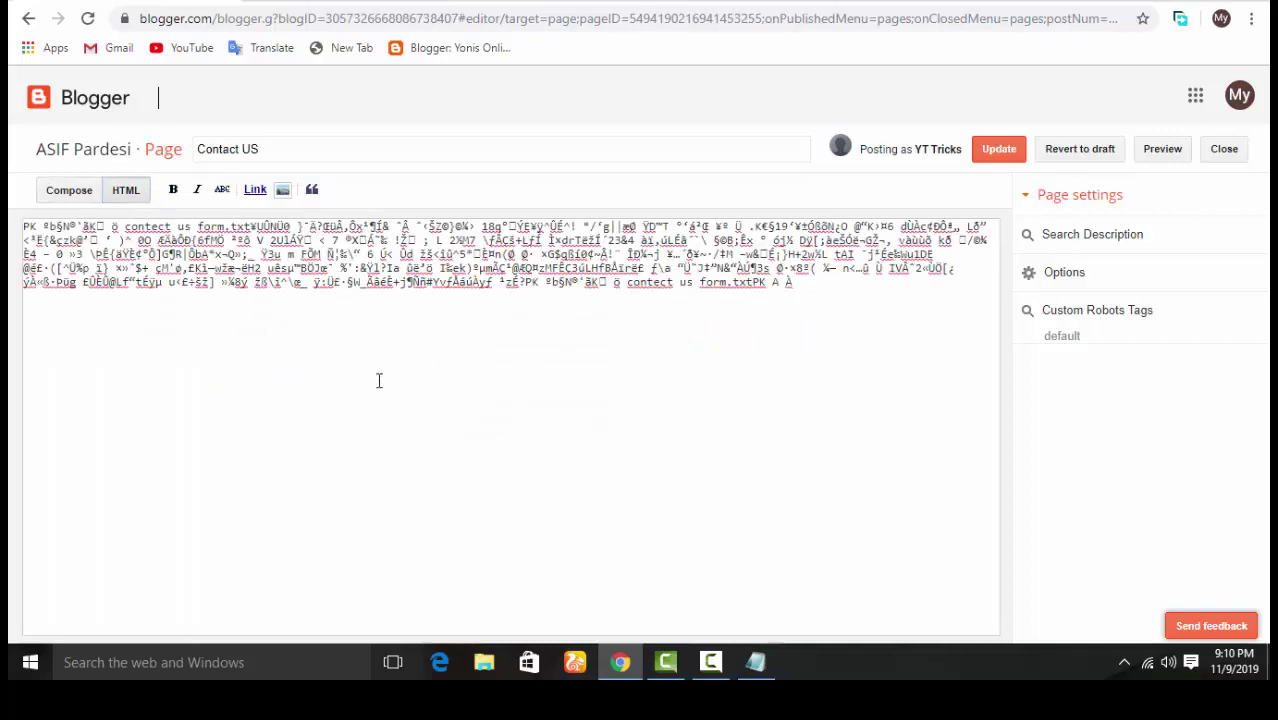
pyautogui.click(69, 190)
pyautogui.click(130, 192)
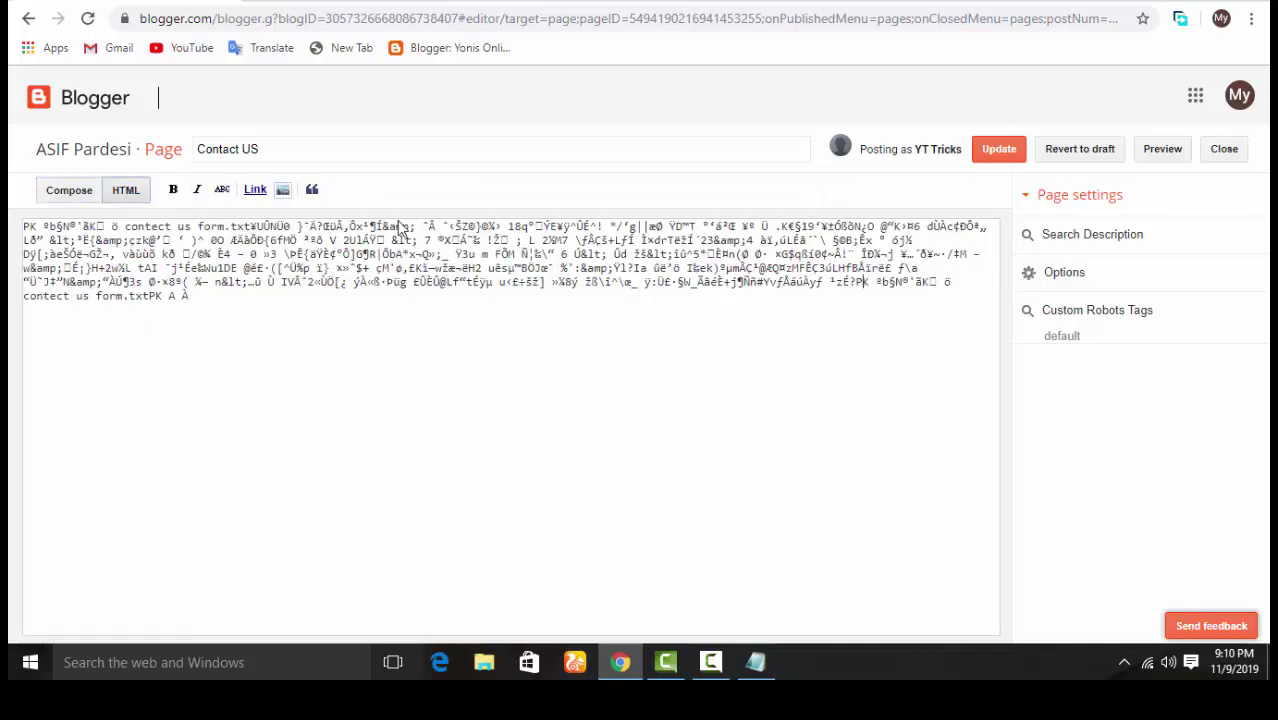
pyautogui.click(1007, 155)
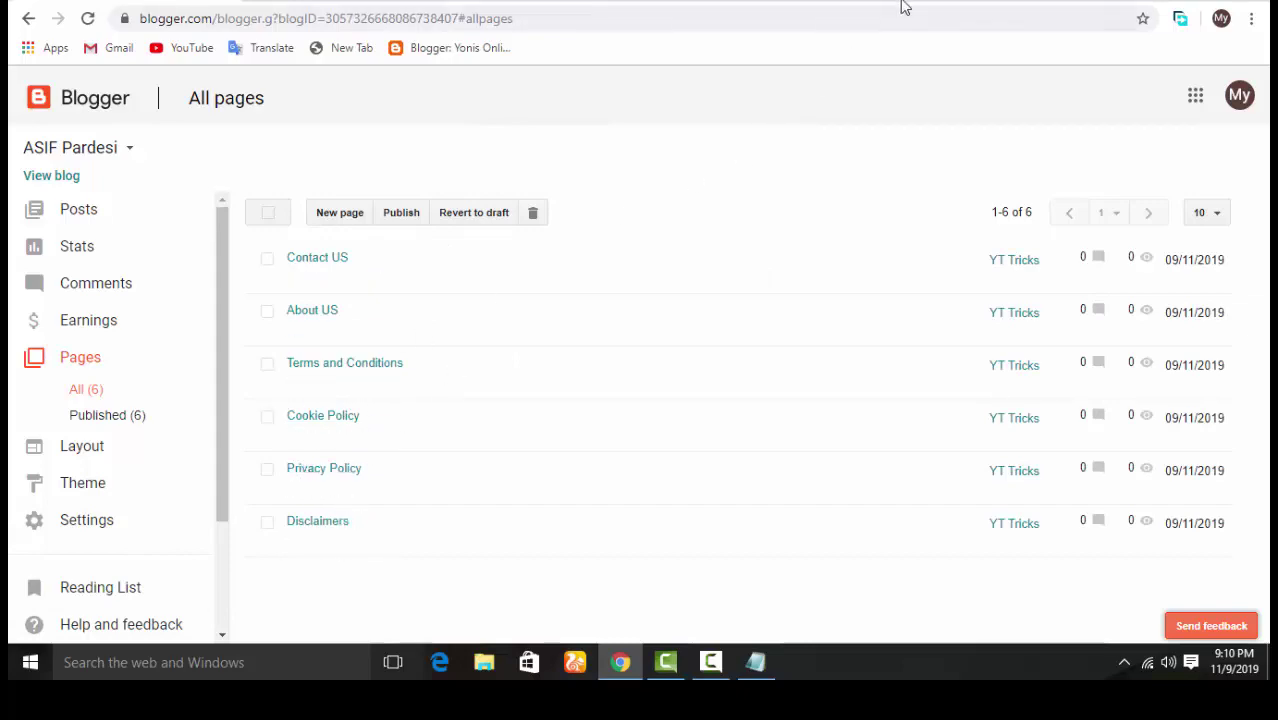
# Find termsandconditionsgenerator.com through a Google search for "terms and conditions generator", look through its page, and return to the Blogger page list
pyautogui.click(483, 5)
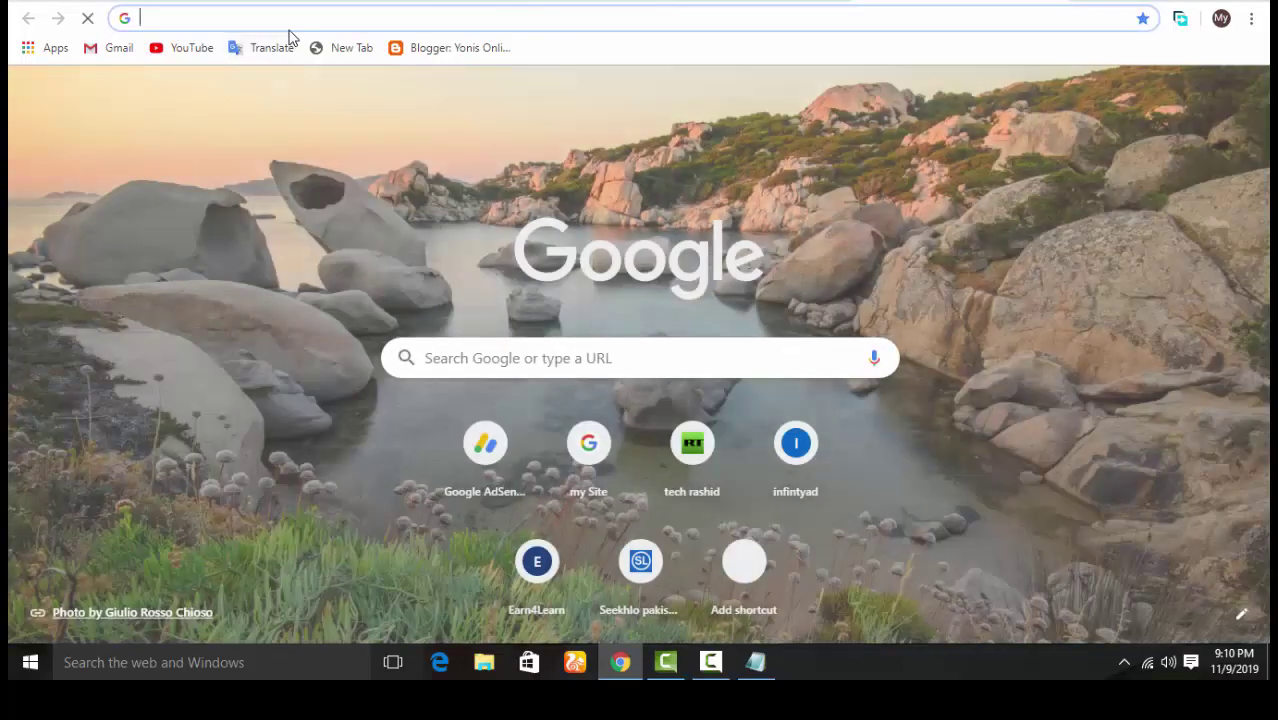
pyautogui.write('trends.google.com/trends/')
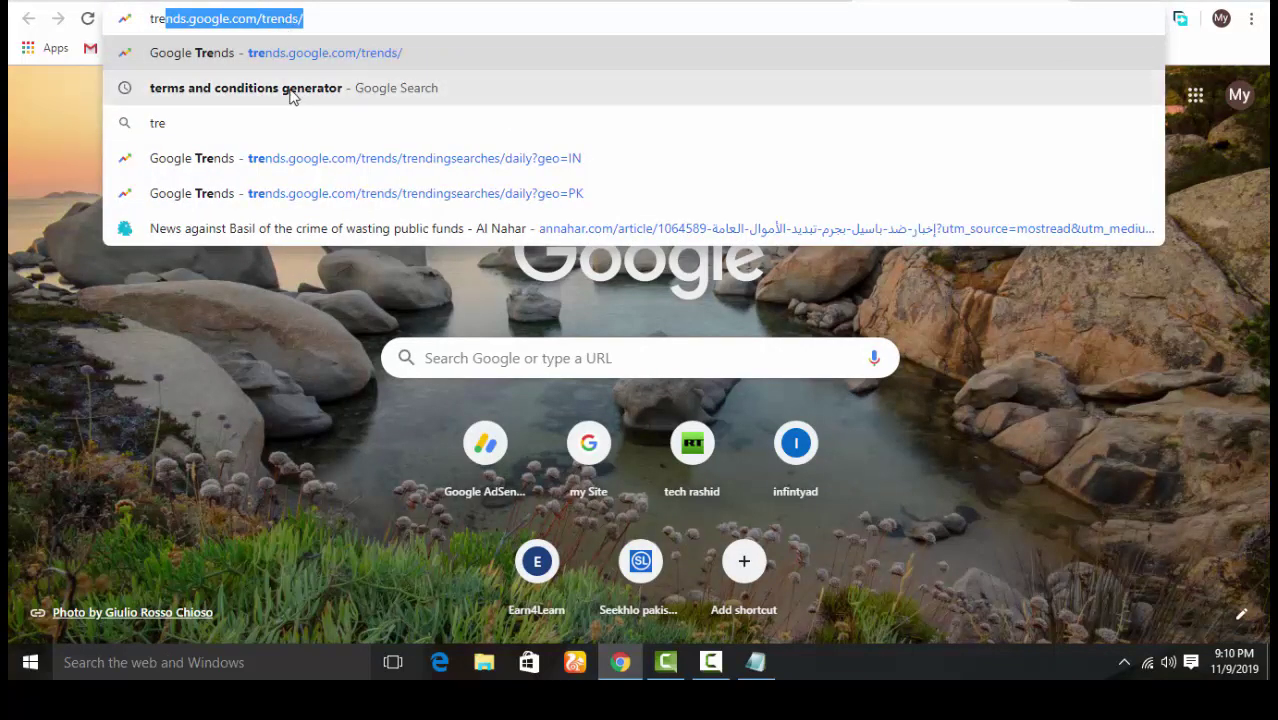
pyautogui.click(451, 90)
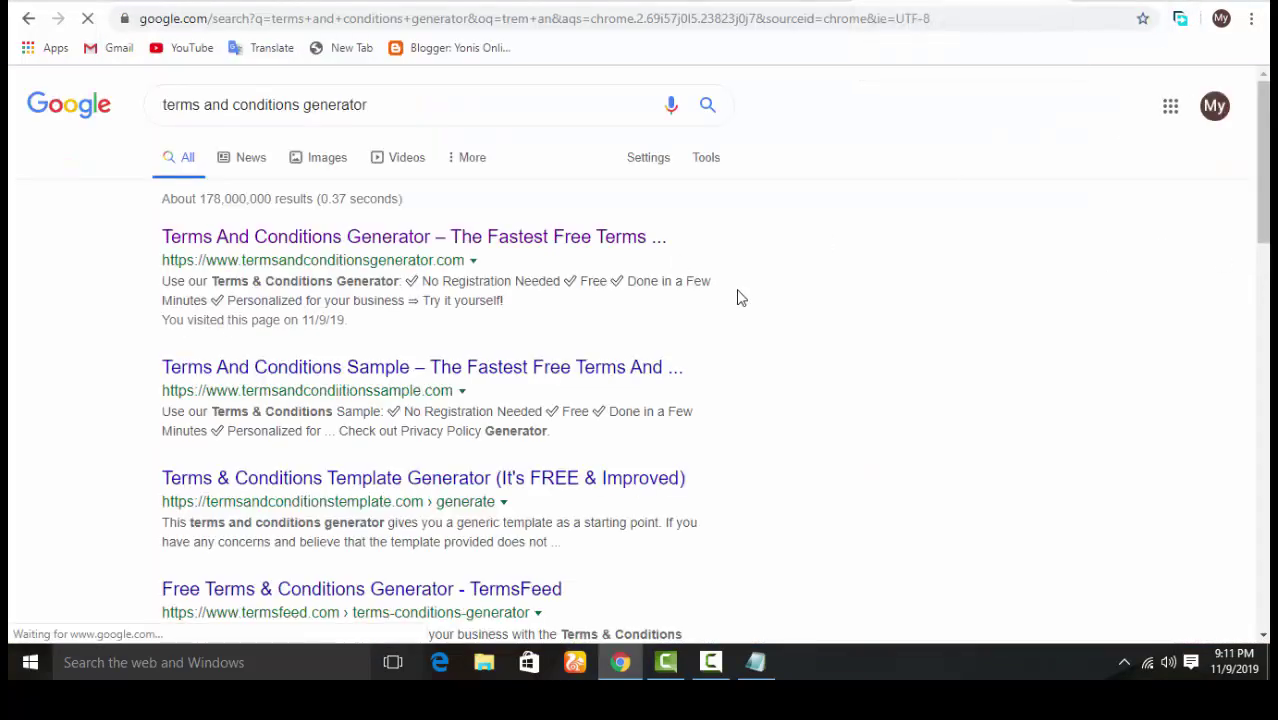
pyautogui.click(548, 251)
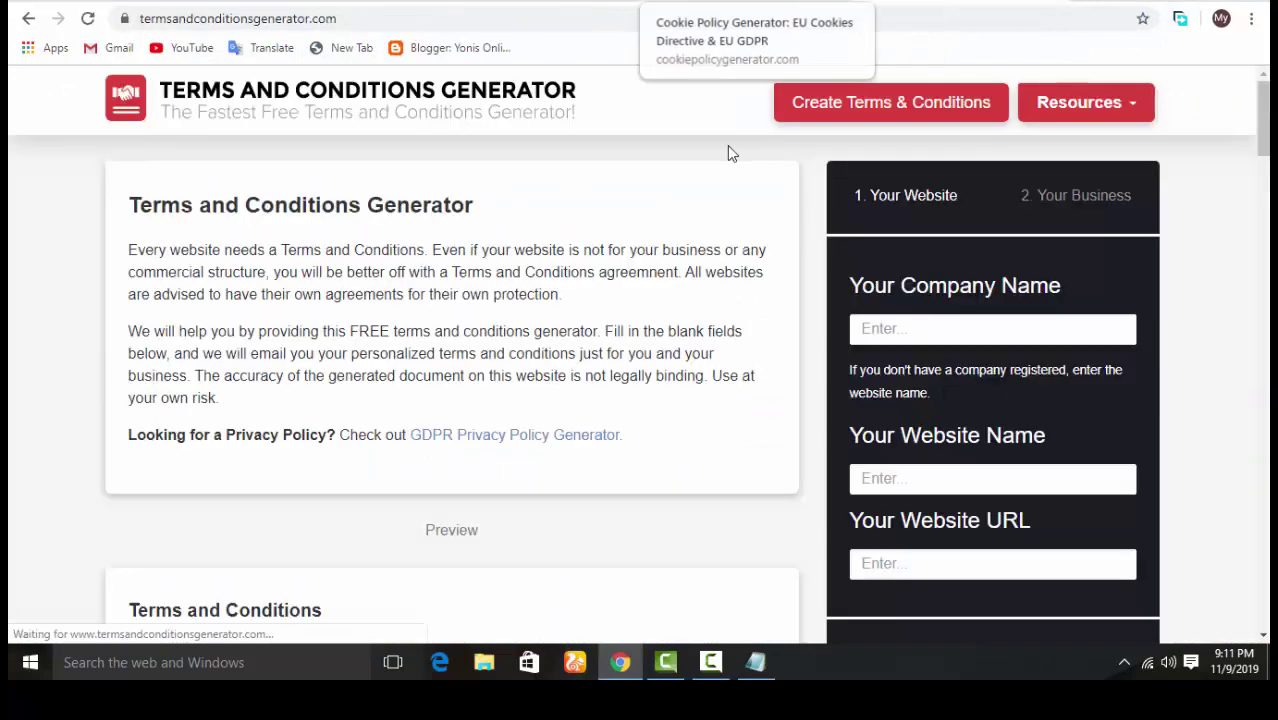
pyautogui.scroll(-8, 806, 262)
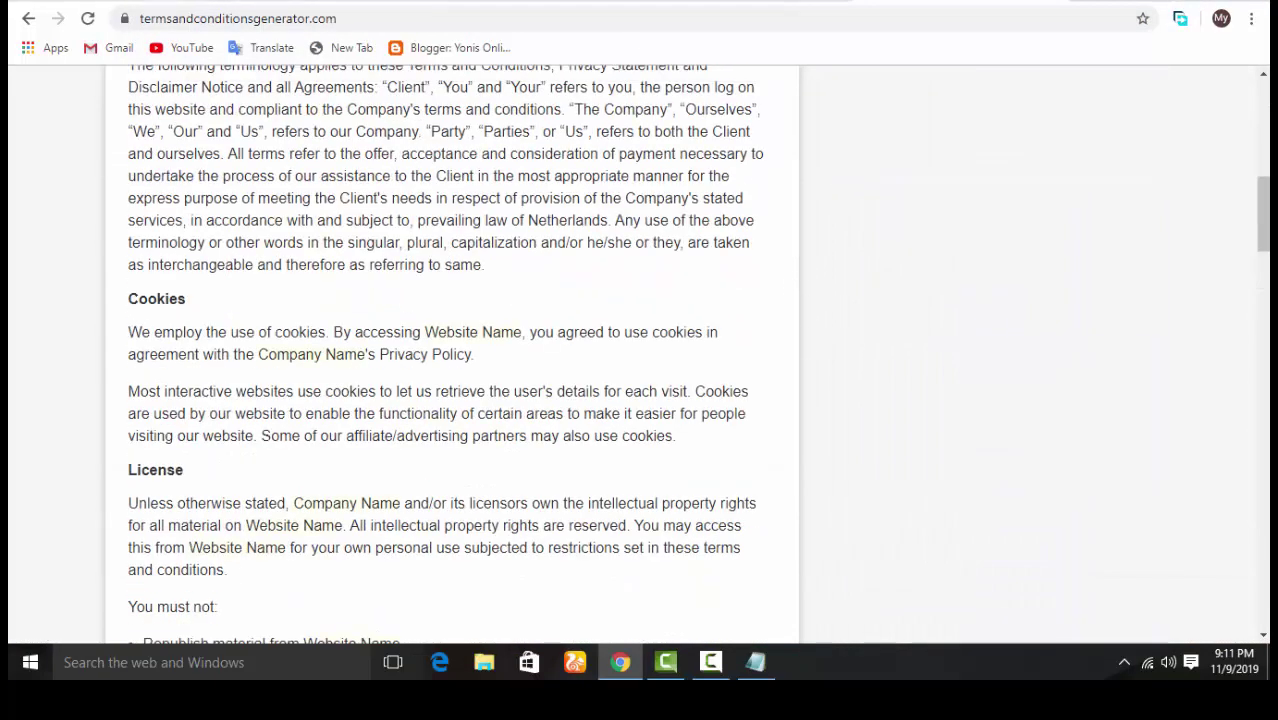
pyautogui.click(236, 5)
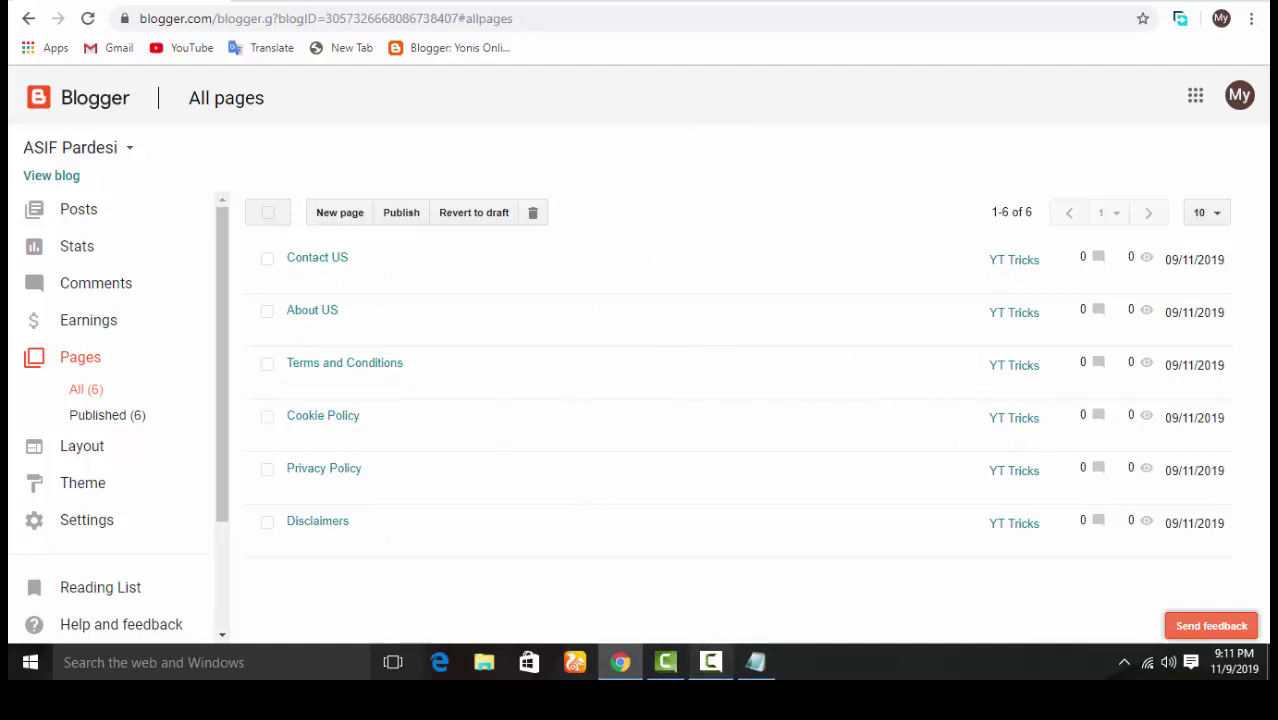
pyautogui.click(710, 662)
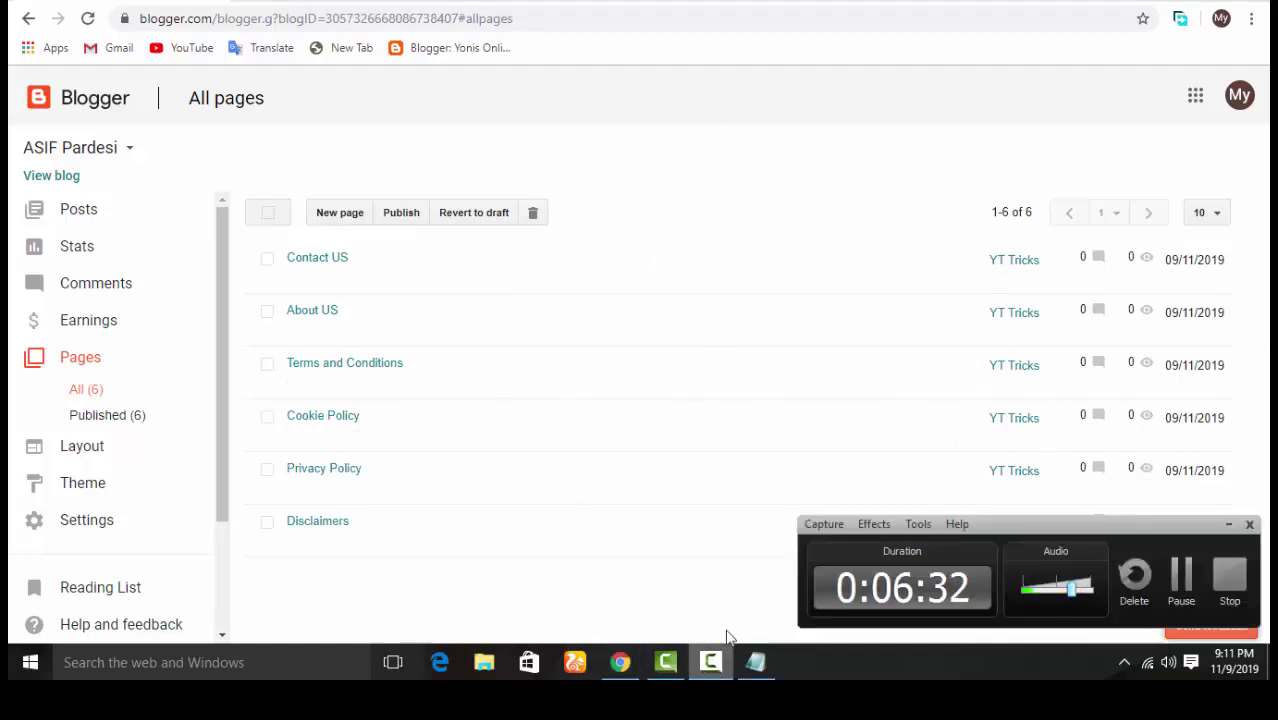
pyautogui.click(1230, 524)
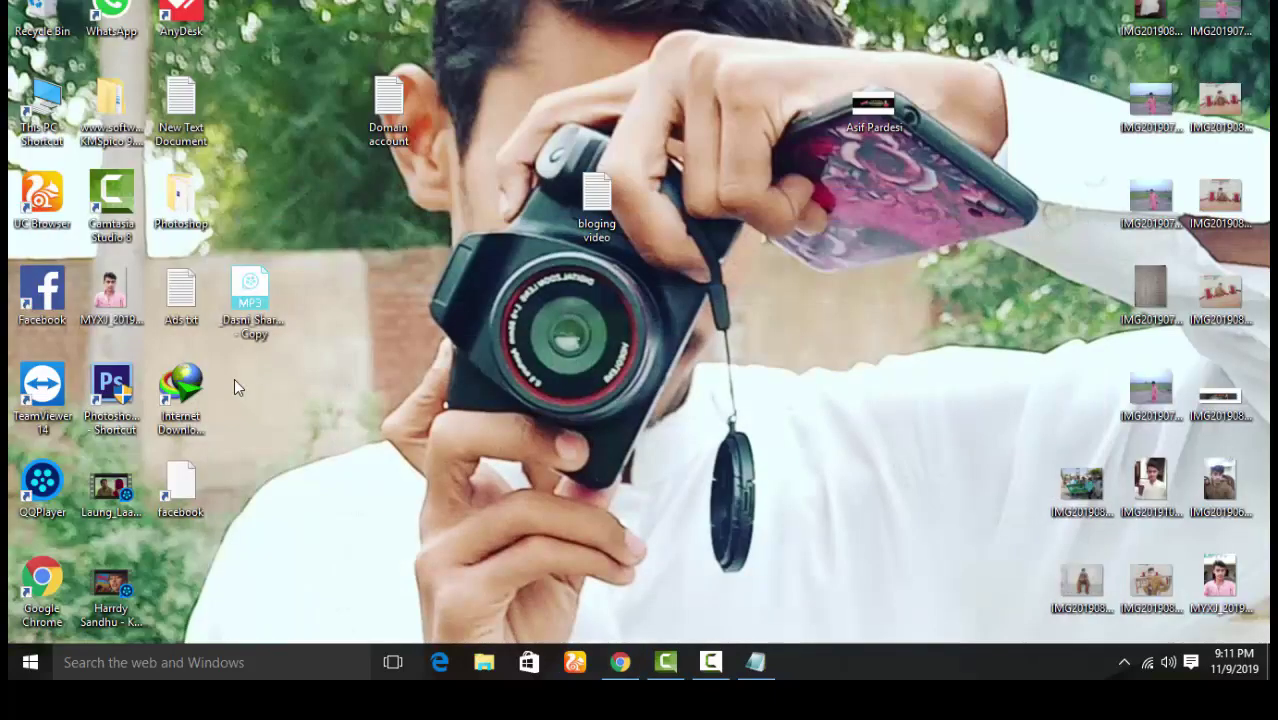
# Open the "bloging video" note from the desktop, review the required pages and the article, image and theme topics, and minimize it
pyautogui.doubleClick(597, 200)
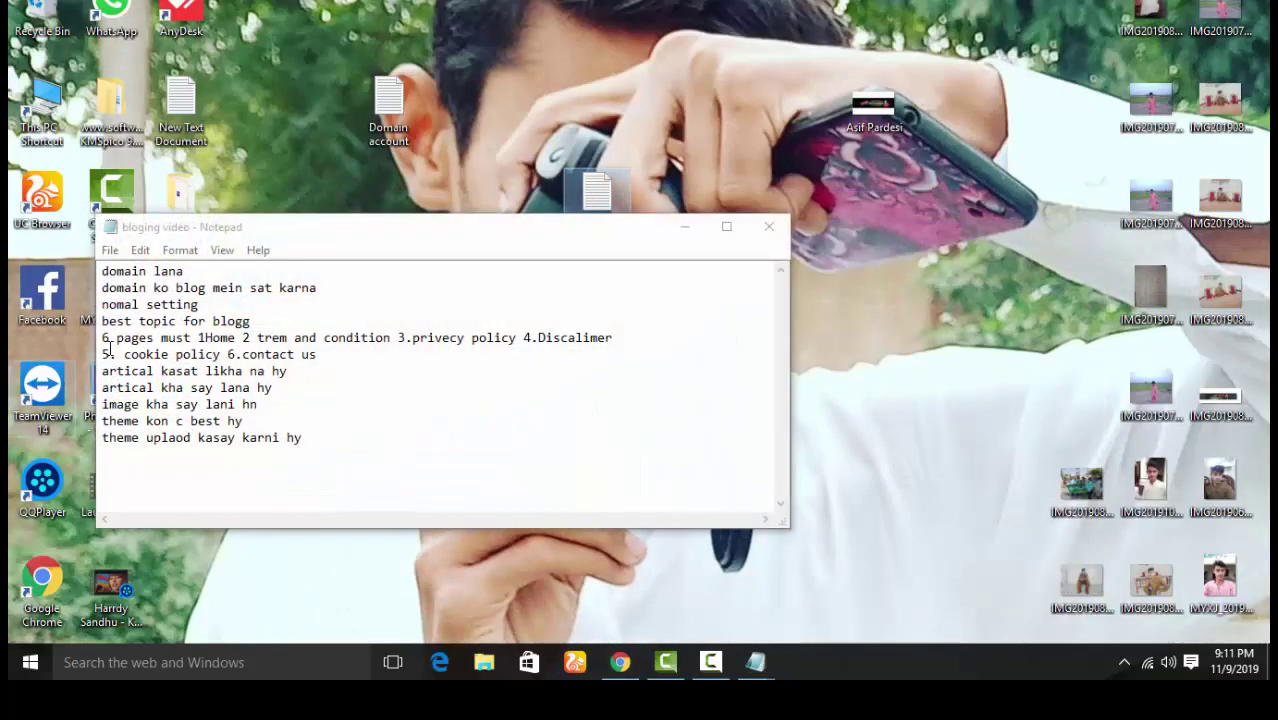
pyautogui.moveTo(317, 355); pyautogui.dragTo(280, 370)
pyautogui.click(275, 387)
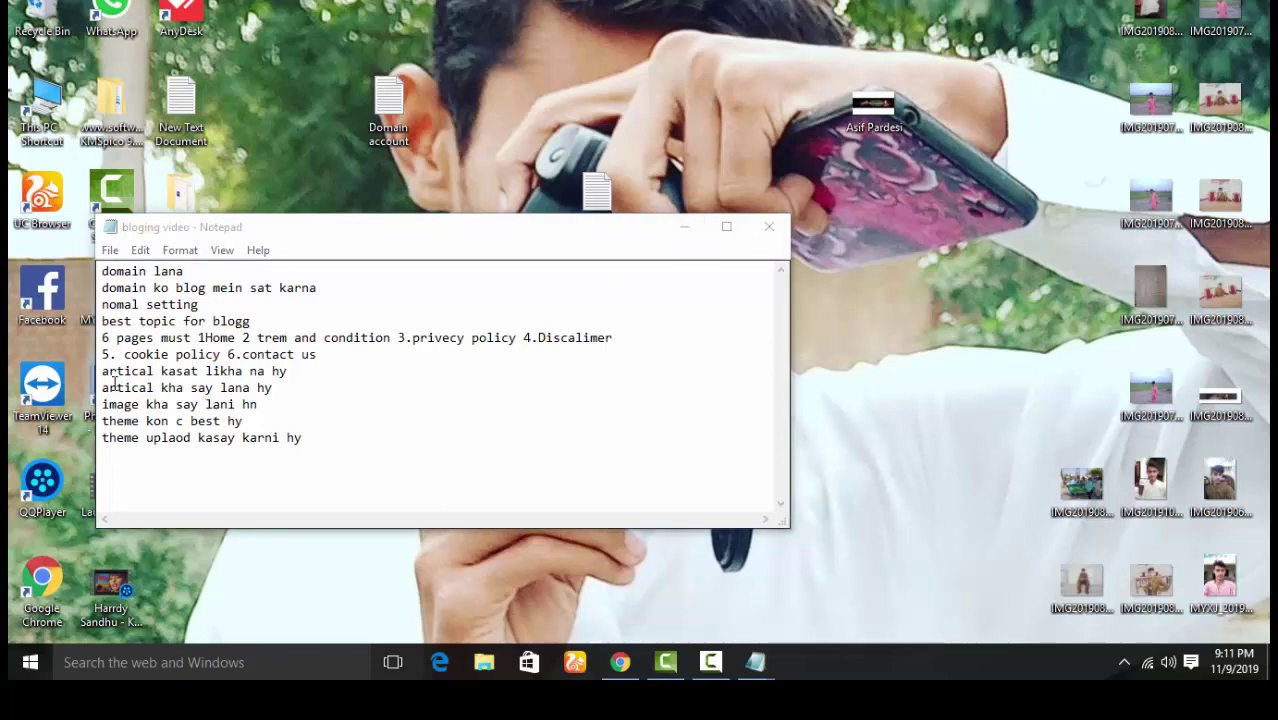
pyautogui.moveTo(100, 371); pyautogui.dragTo(296, 467)
pyautogui.click(345, 402)
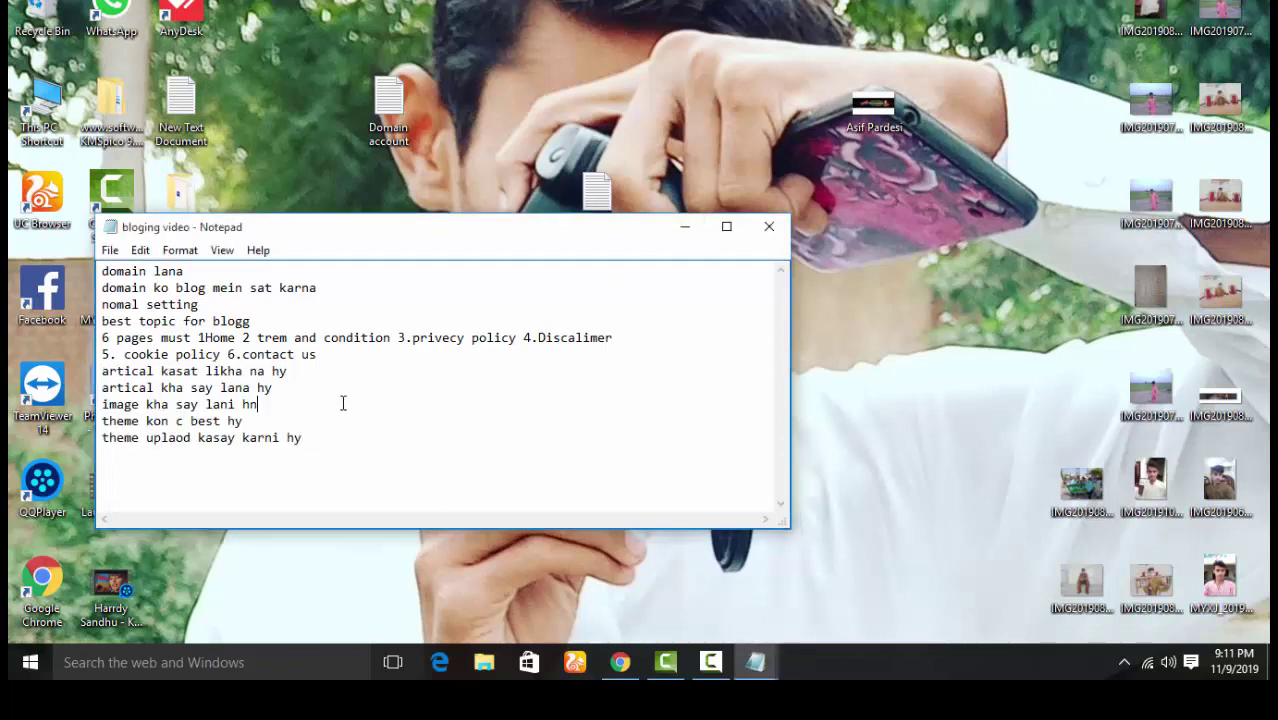
pyautogui.click(688, 232)
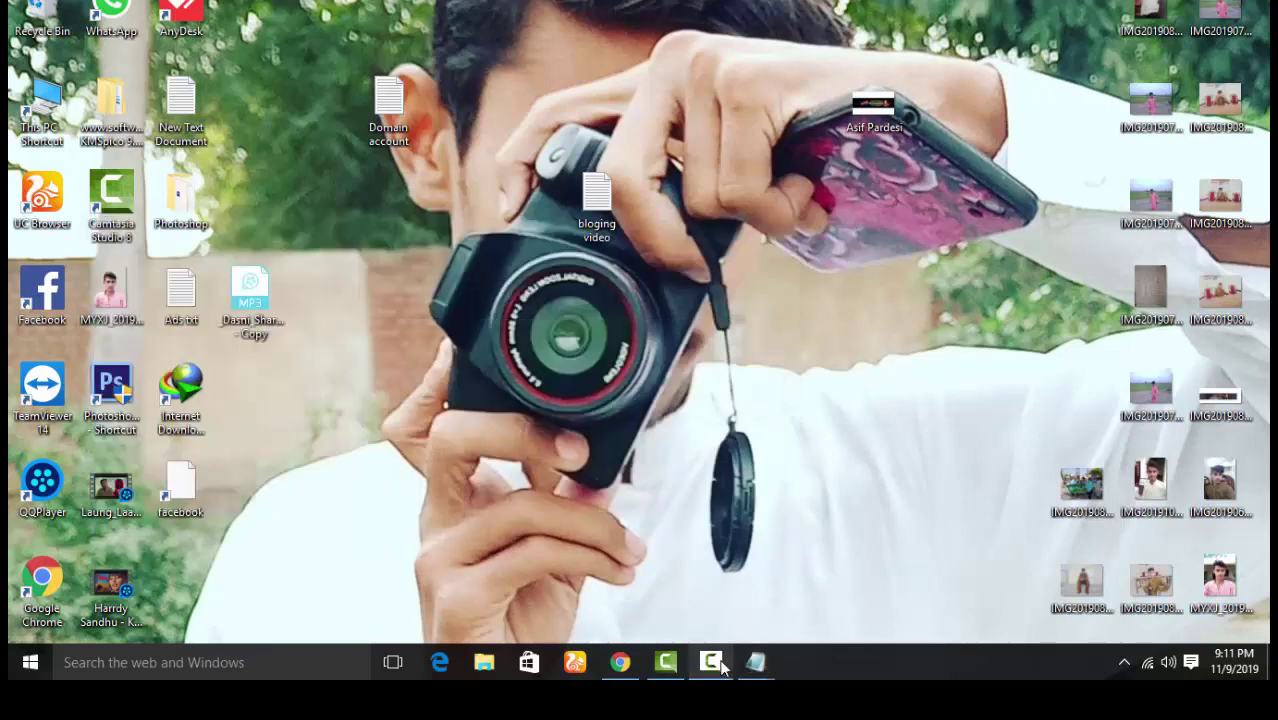
pyautogui.moveTo(722, 668)
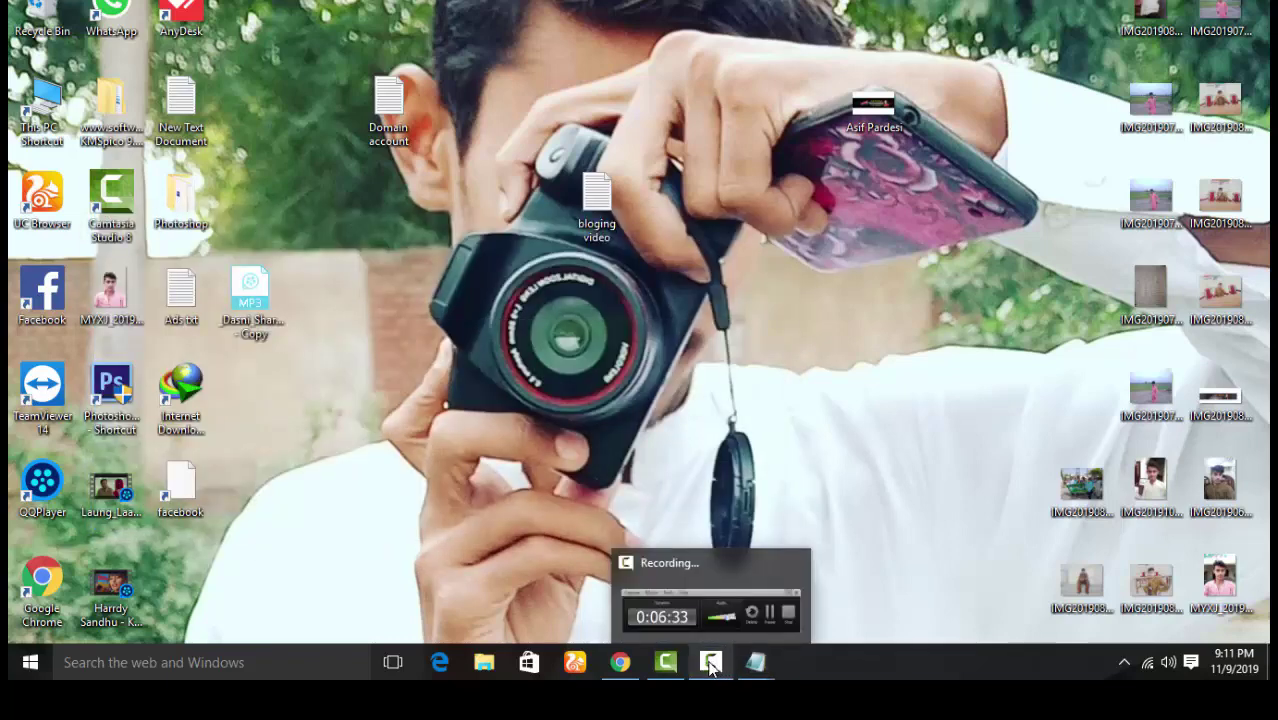